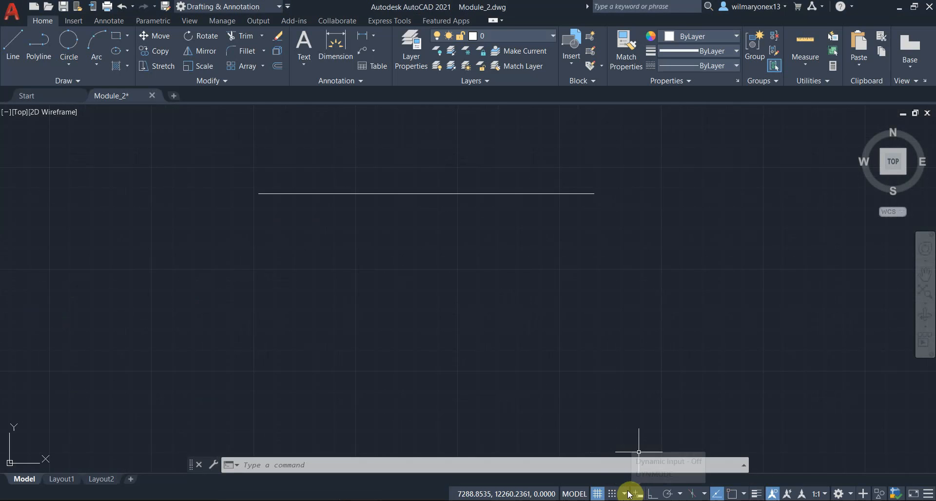
- Review the object snap modes in the drafting settings, leaving them as they are
click(627, 495)
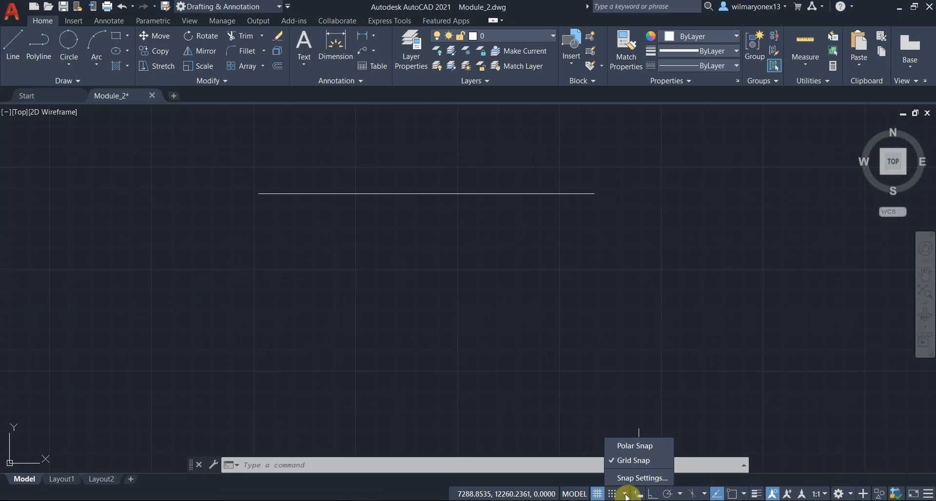
click(640, 478)
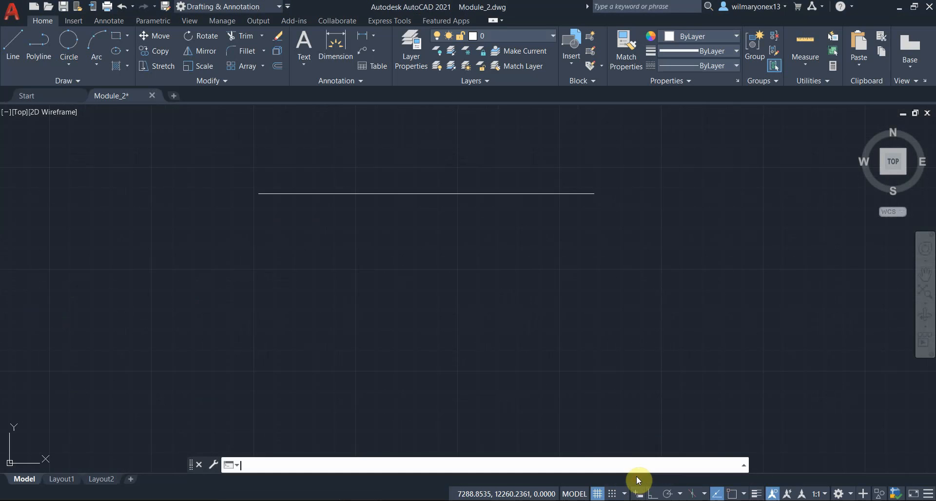
click(450, 160)
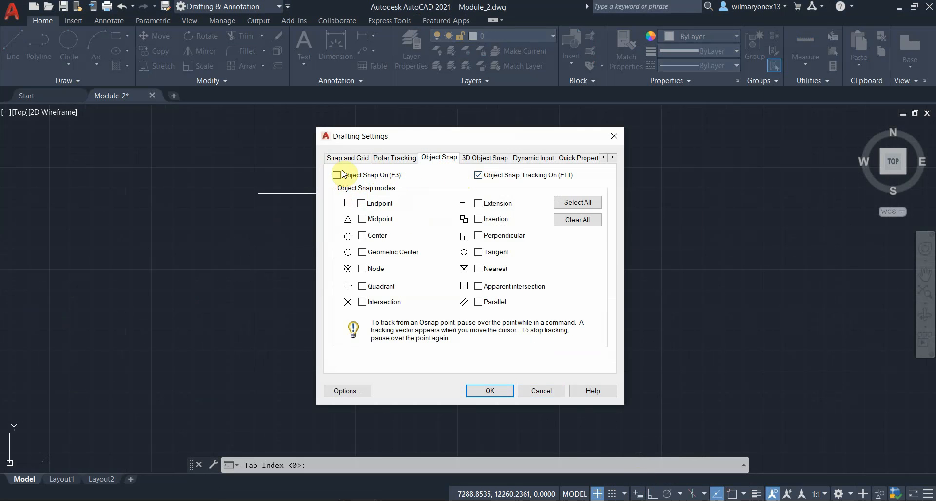
click(490, 391)
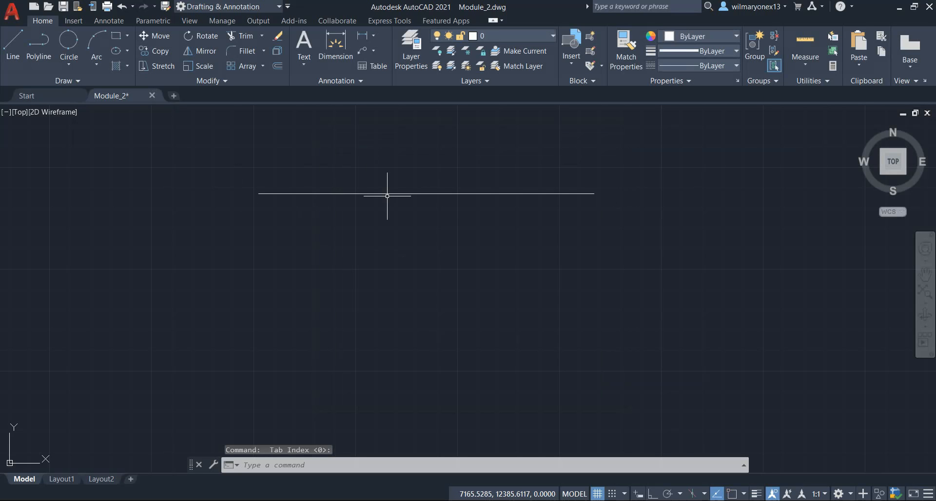
- Start a line below the horizontal line and try to align its free end with that line's right endpoint by eye
text(l)
key(Return)
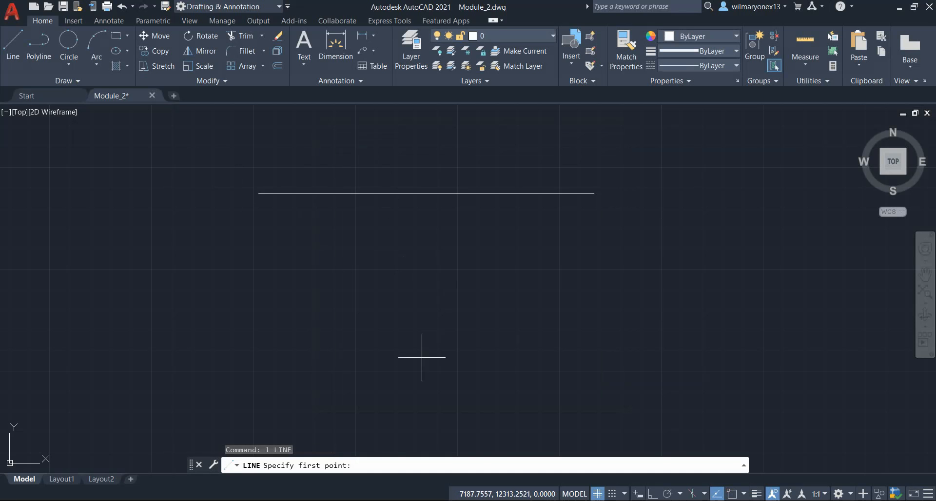
click(420, 406)
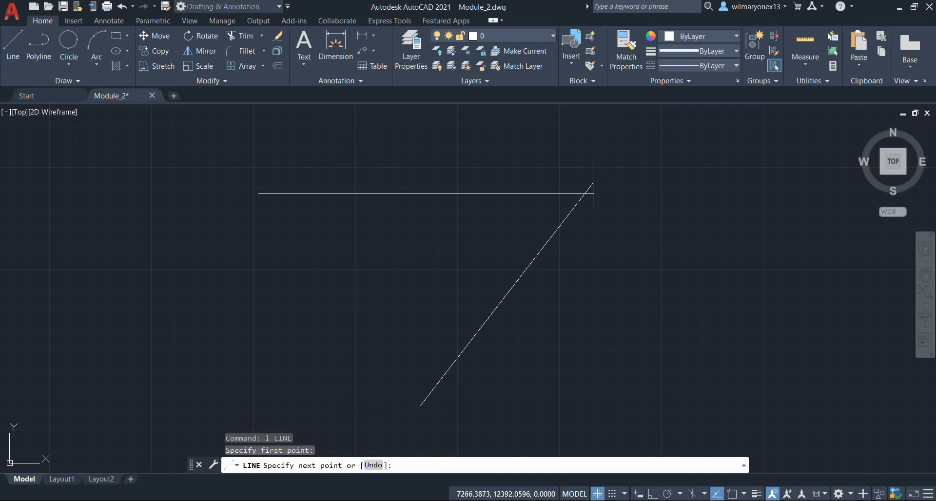
scroll(594, 194, up, 3)
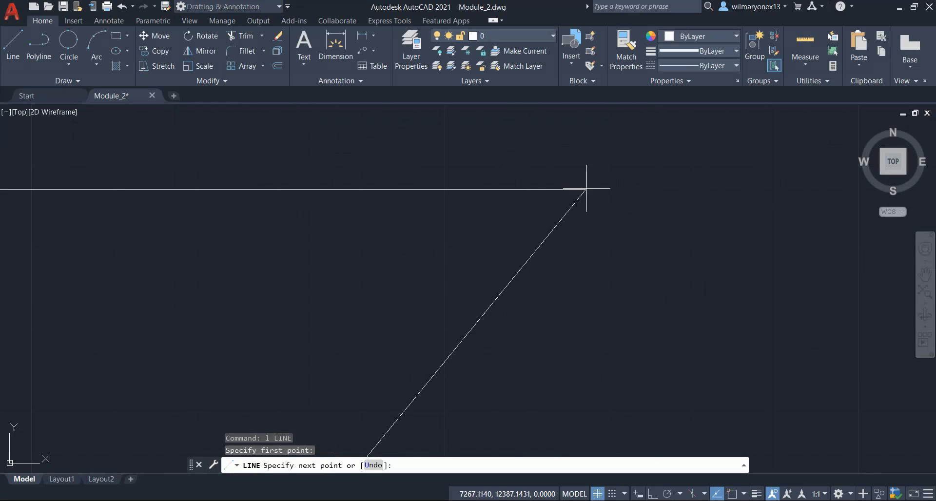
scroll(589, 187, up, 4)
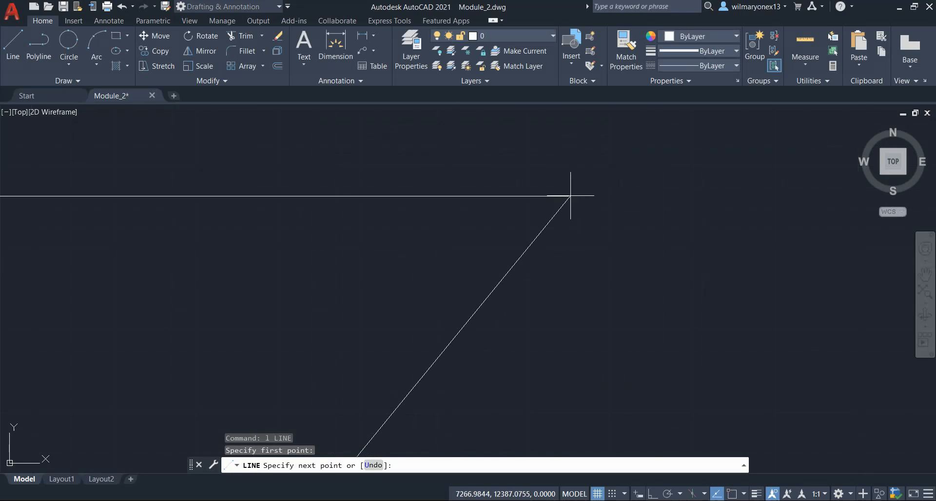
scroll(570, 196, up, 3)
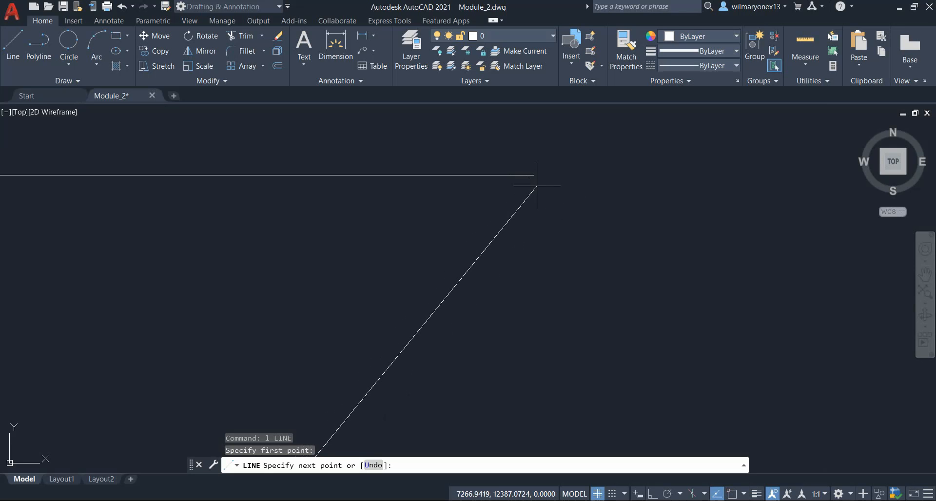
scroll(534, 193, down, 1)
scroll(535, 195, down, 4)
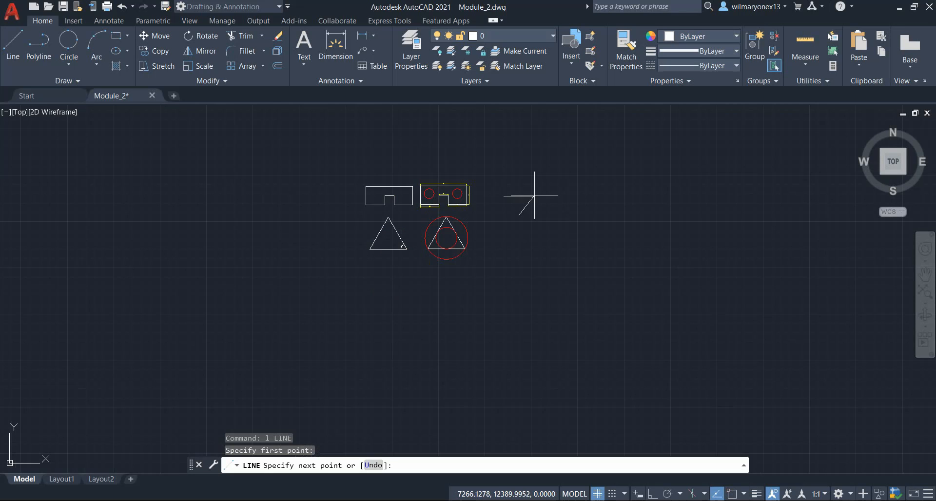
scroll(539, 194, up, 4)
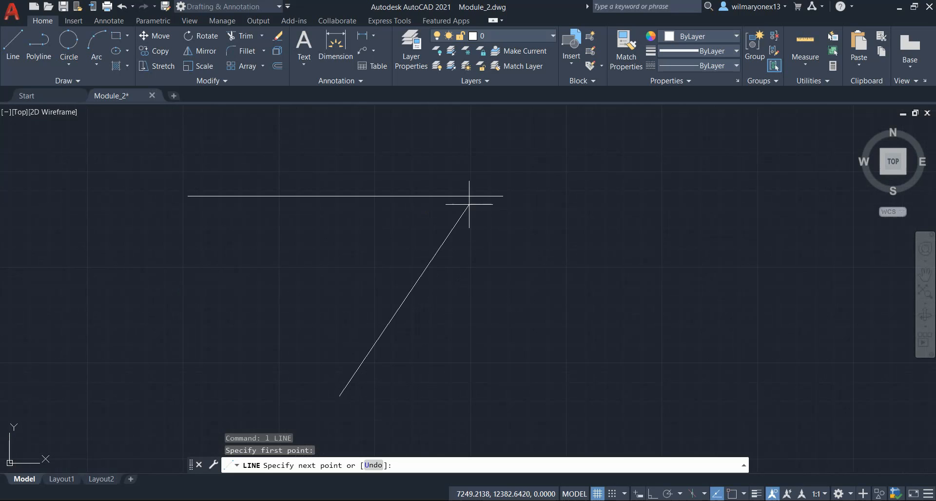
- Turn on object snap with the Endpoint mode while the line is still in progress
click(626, 494)
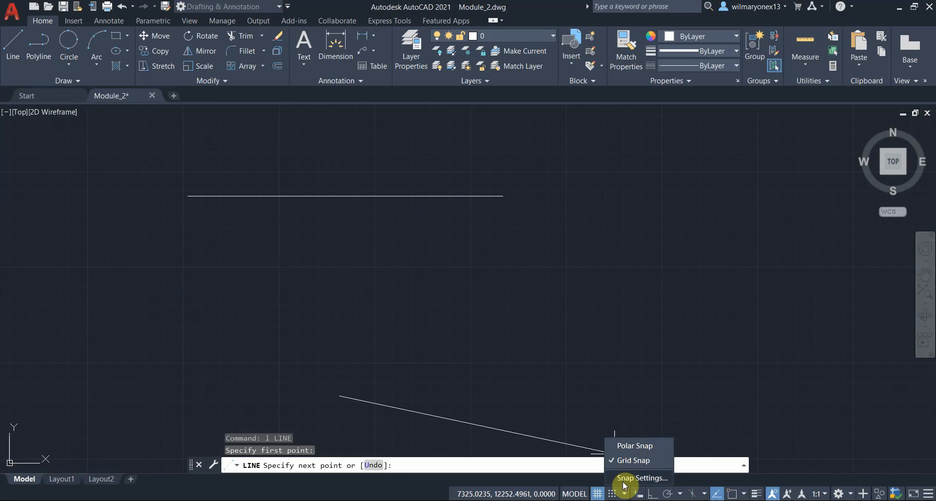
click(617, 478)
click(431, 157)
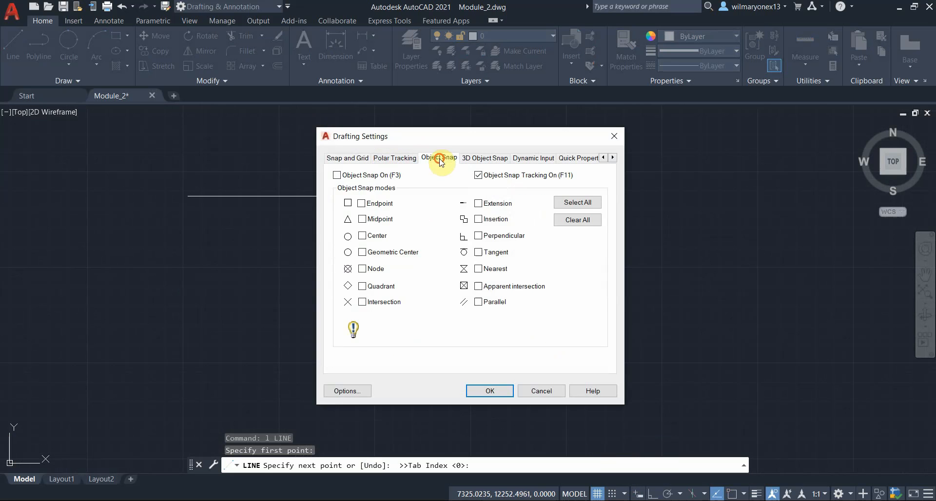
click(336, 175)
click(362, 205)
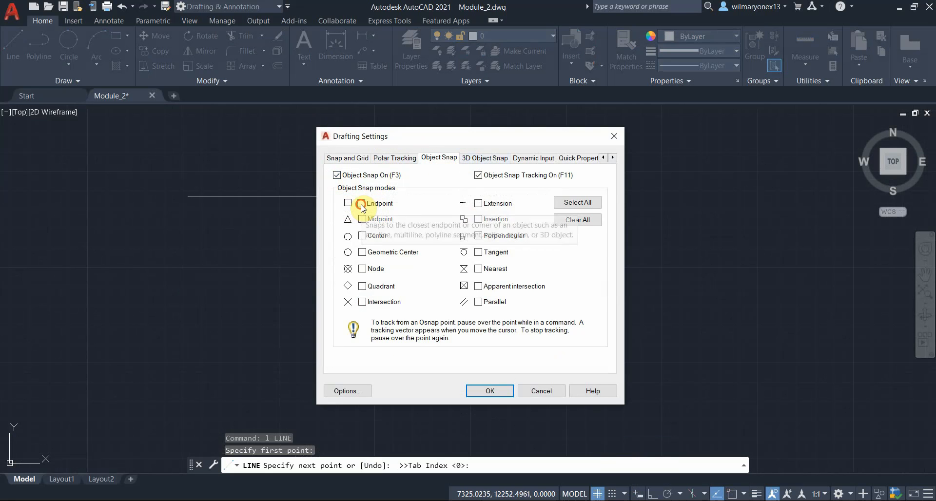
click(490, 392)
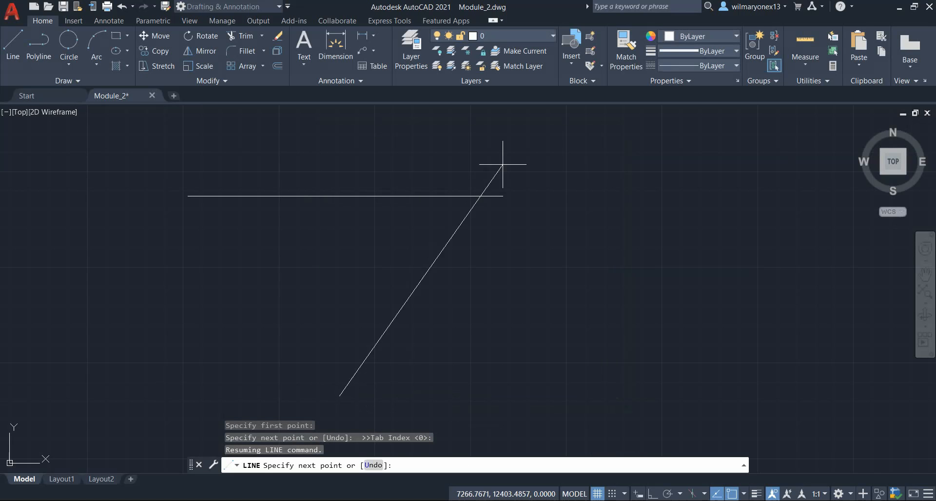
- Finish the diagonal line exactly at the horizontal line's right endpoint and inspect the corner
click(503, 196)
key(Return)
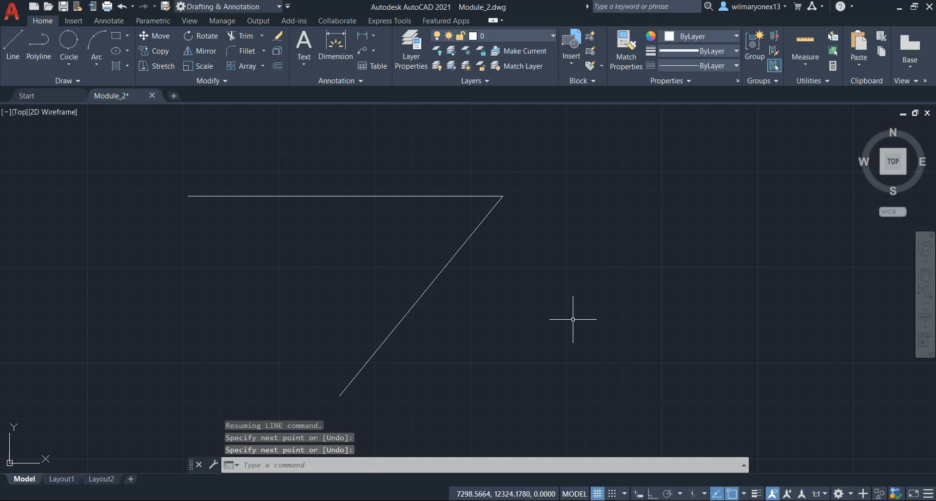
middle_drag(502, 188, 430, 269)
scroll(445, 276, down, 4)
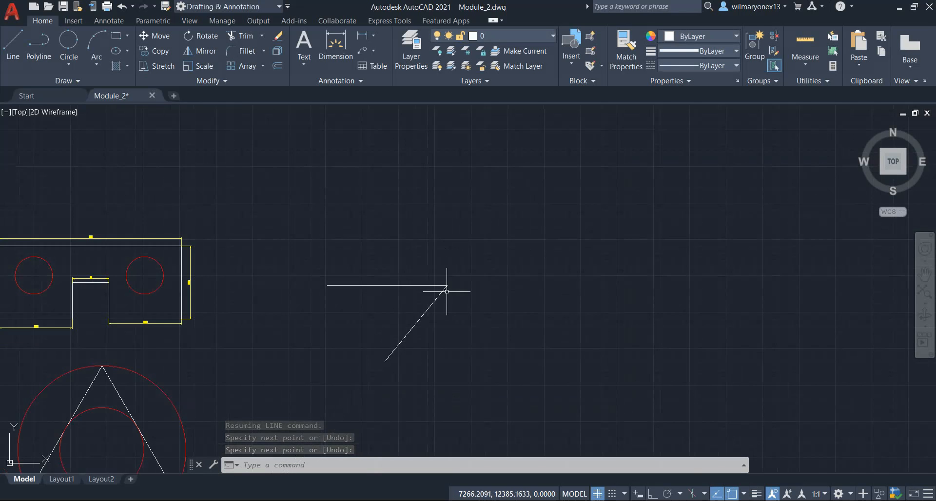
scroll(445, 339, up, 2)
scroll(425, 288, up, 4)
click(487, 328)
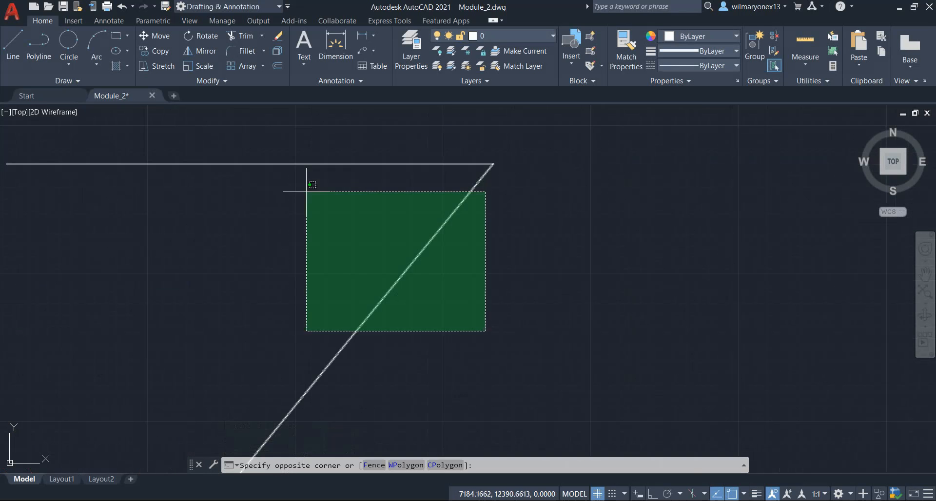
click(308, 184)
key(Escape)
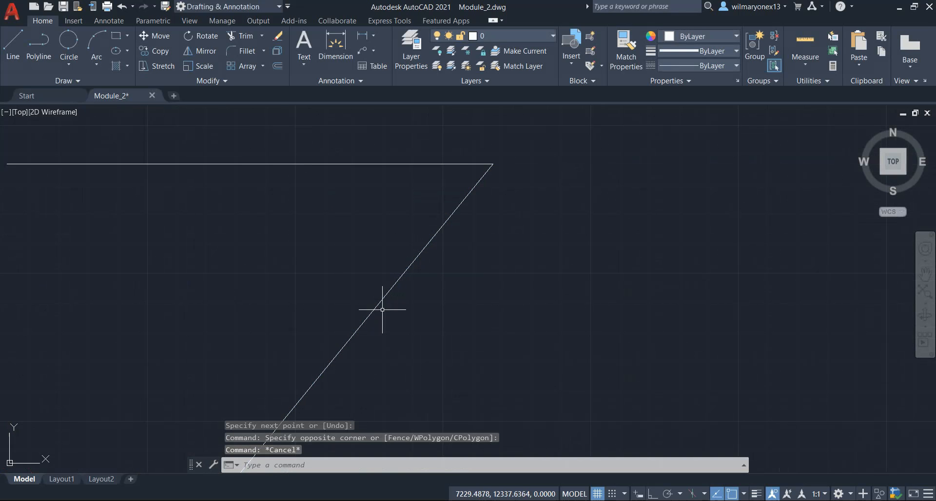
- Draw a line from the diagonal's lower endpoint to the horizontal line's left endpoint, closing the triangle
scroll(414, 293, down, 3)
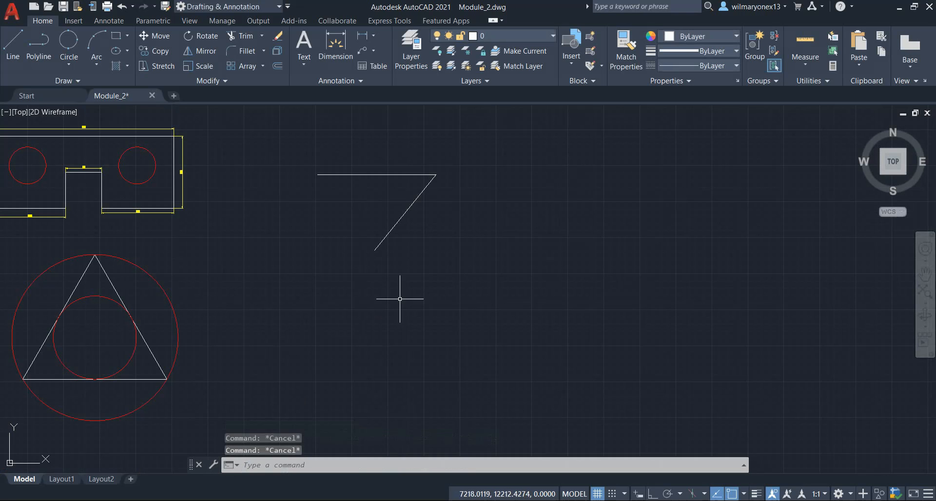
text(l)
key(Return)
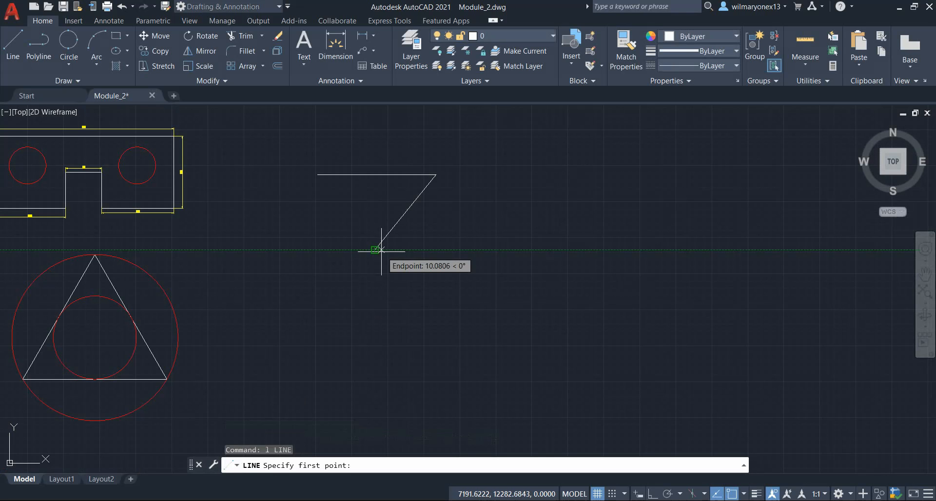
click(375, 250)
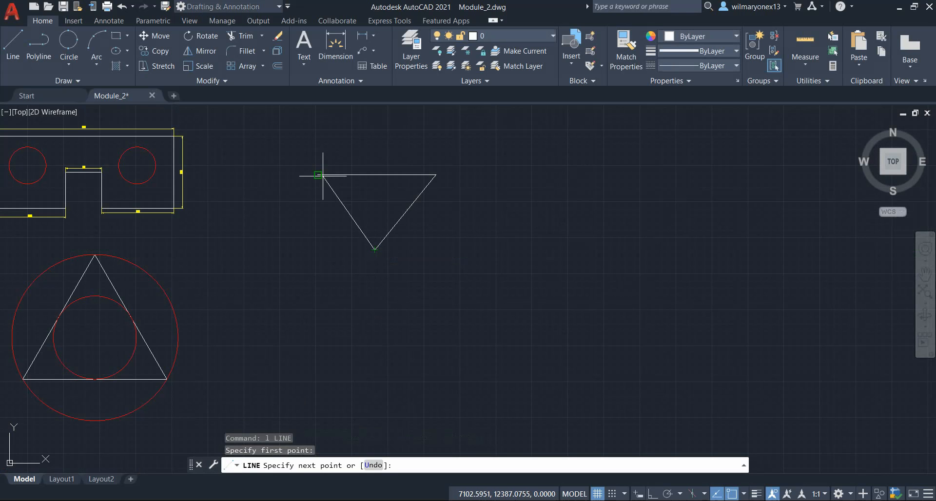
click(318, 174)
key(Return)
scroll(380, 211, up, 4)
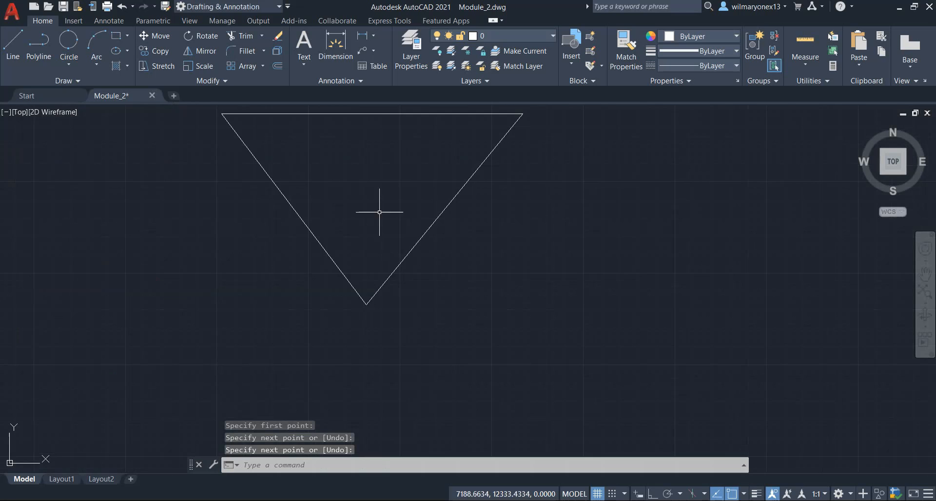
middle_drag(358, 210, 380, 303)
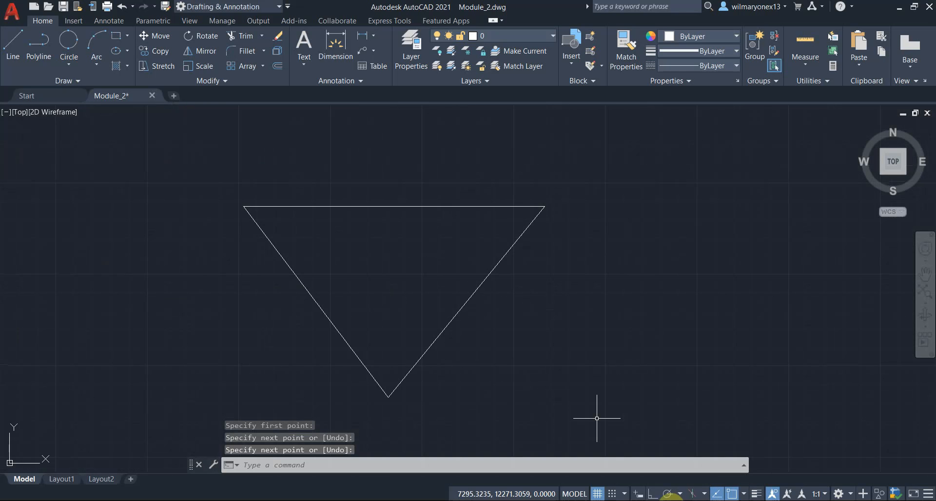
- Add the Midpoint mode to the active object snaps
click(625, 495)
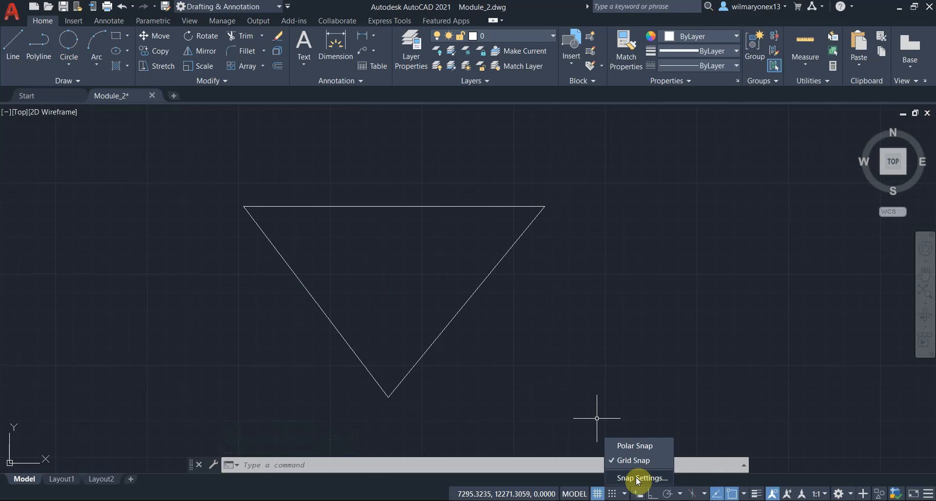
click(638, 479)
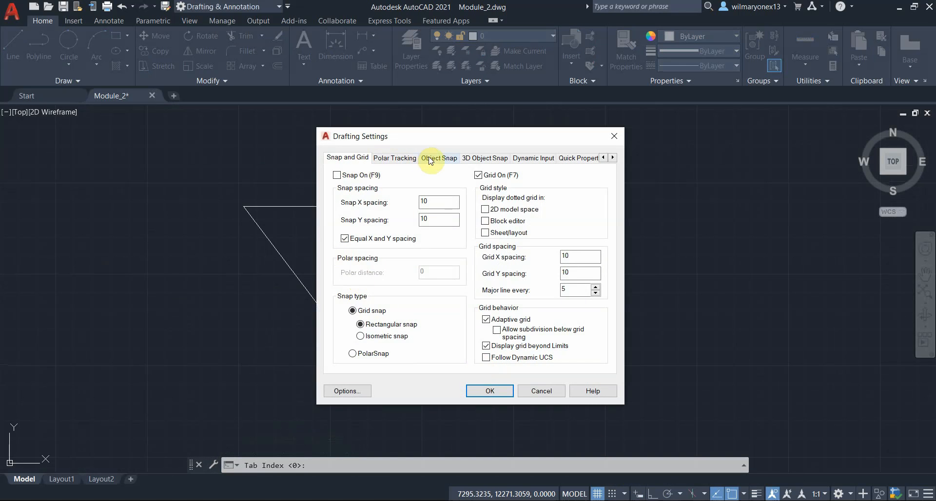
click(430, 159)
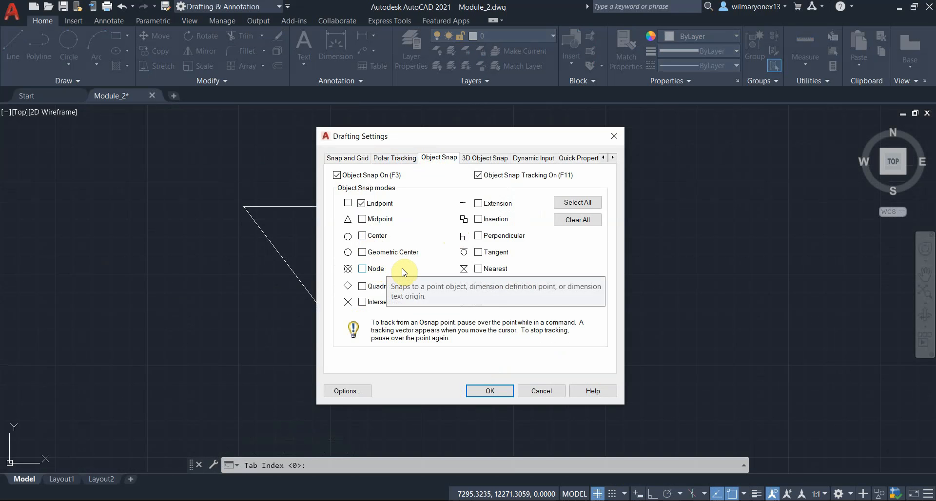
click(362, 220)
click(491, 391)
- Draw a line from the triangle's lower vertex to the midpoint of its top edge
text(L)
key(Return)
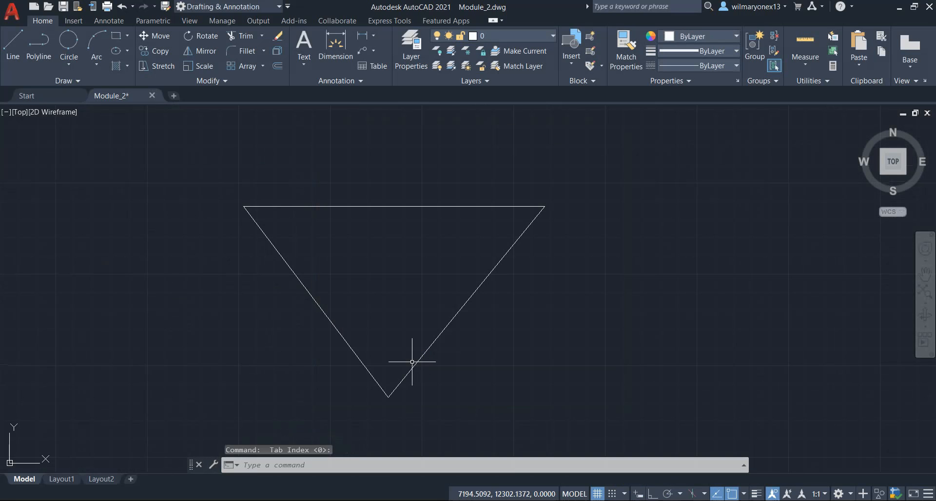
click(389, 397)
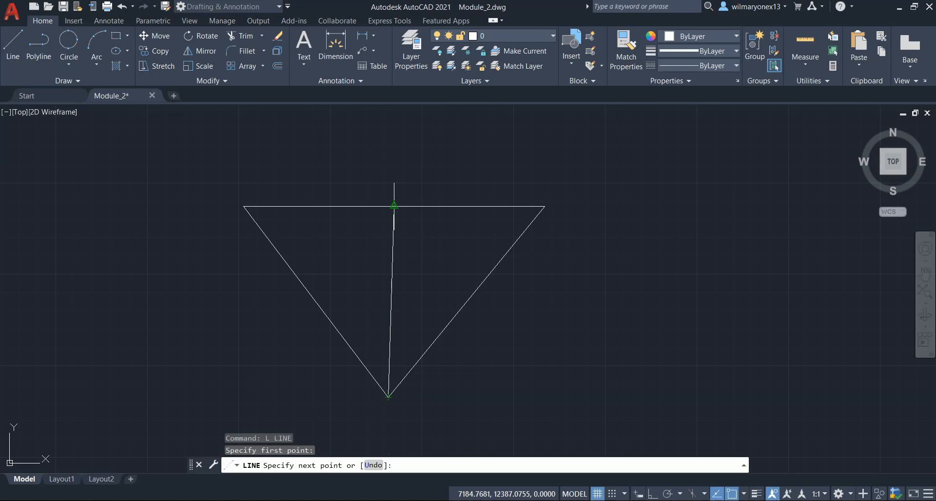
click(394, 205)
key(Return)
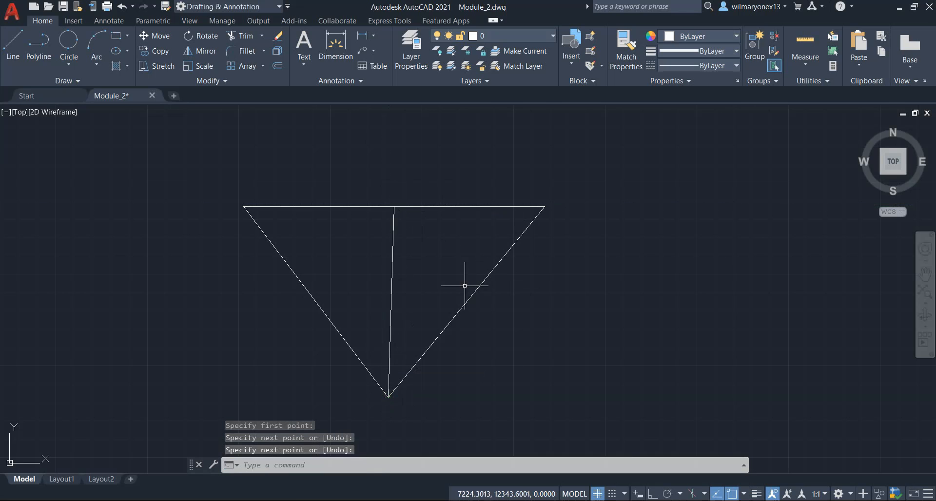
scroll(408, 282, up, 6)
scroll(480, 312, down, 6)
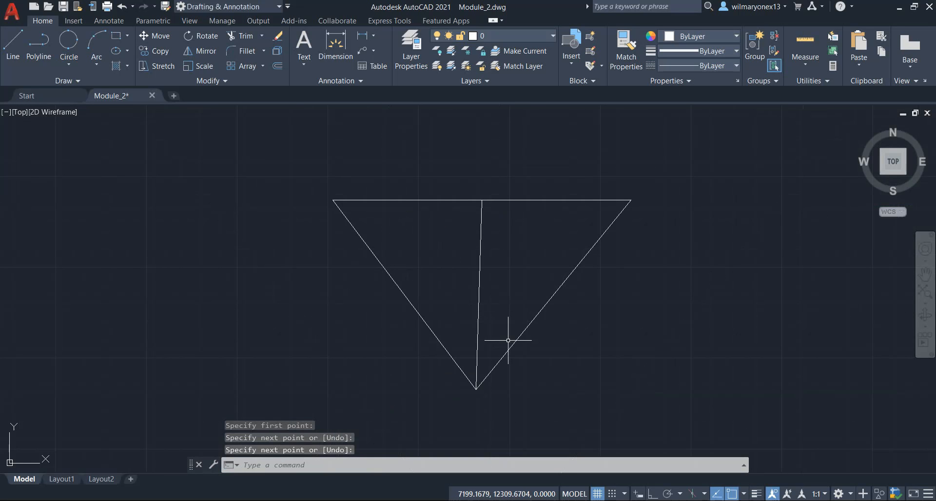
- Erase the line joining the lower vertex to the top edge's midpoint
click(504, 293)
click(435, 247)
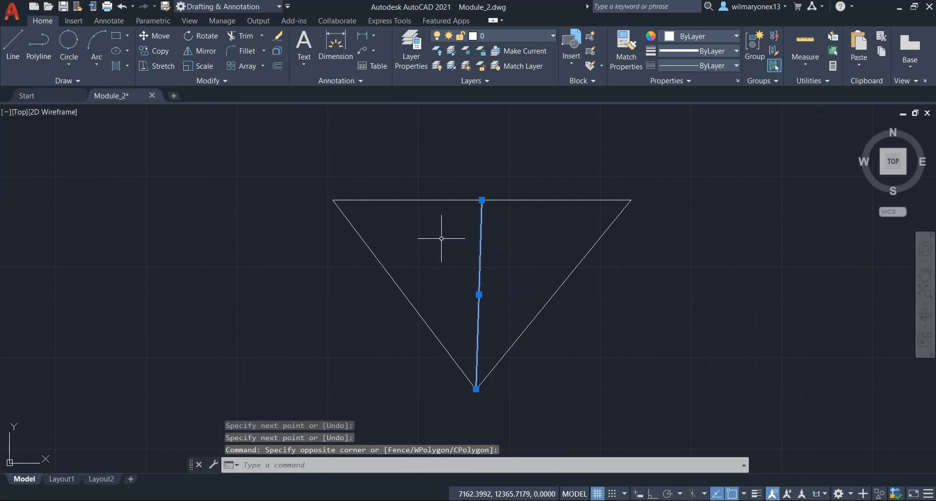
key(Escape)
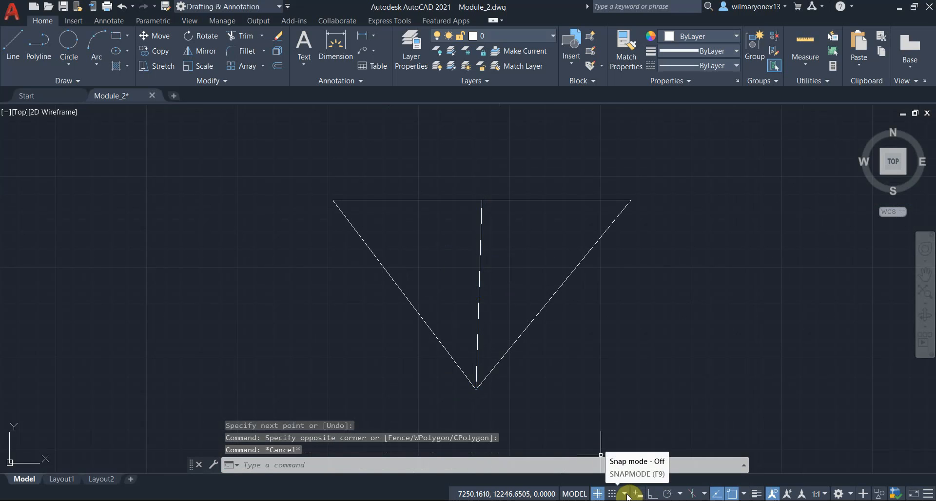
click(495, 298)
click(445, 264)
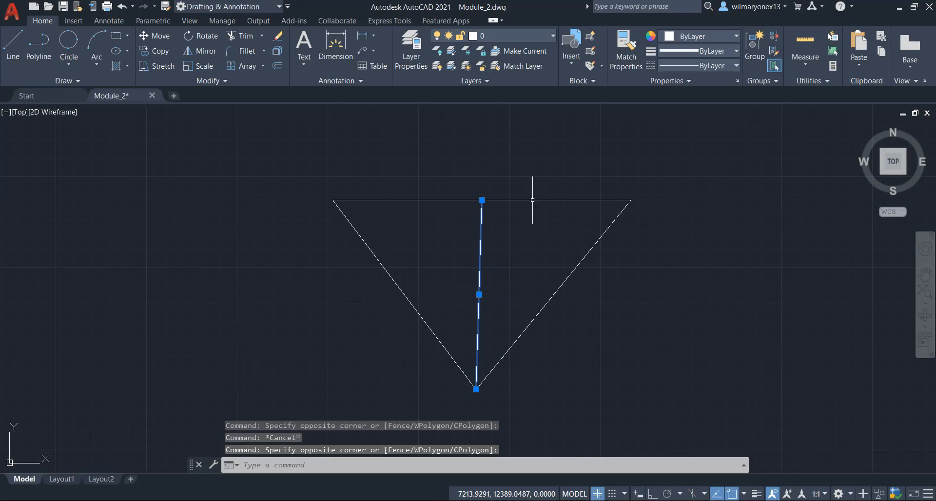
key(Delete)
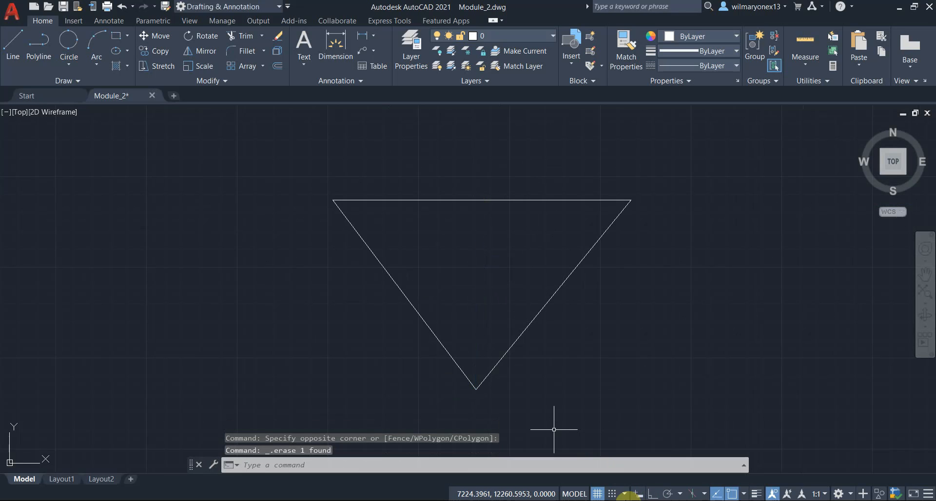
- Add the Perpendicular mode to the active object snaps
click(625, 494)
click(634, 476)
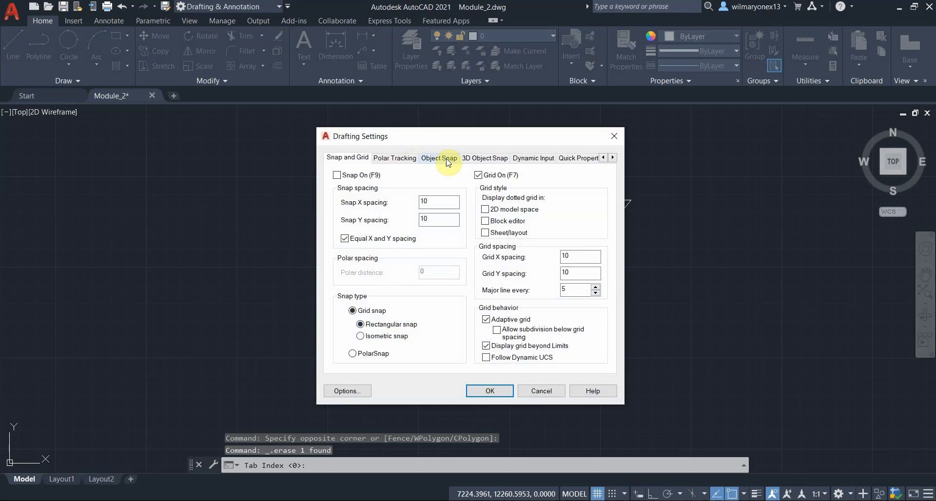
click(448, 162)
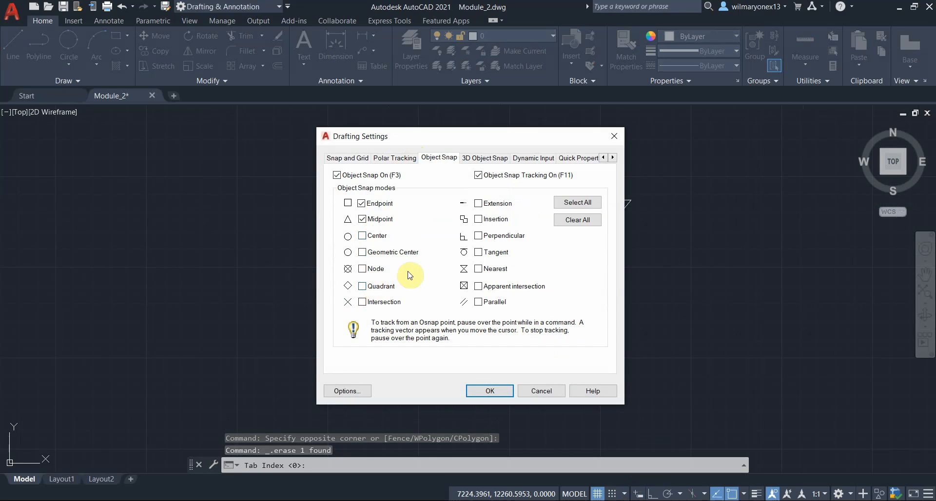
click(479, 237)
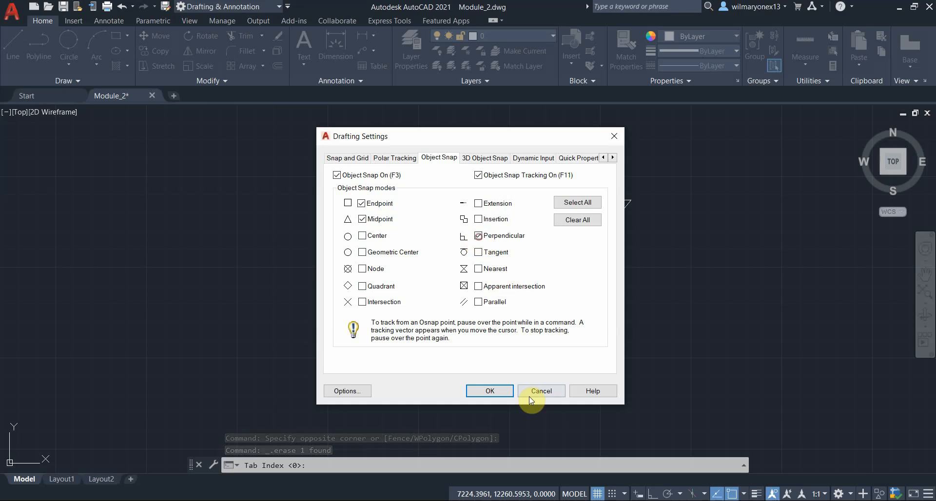
click(490, 389)
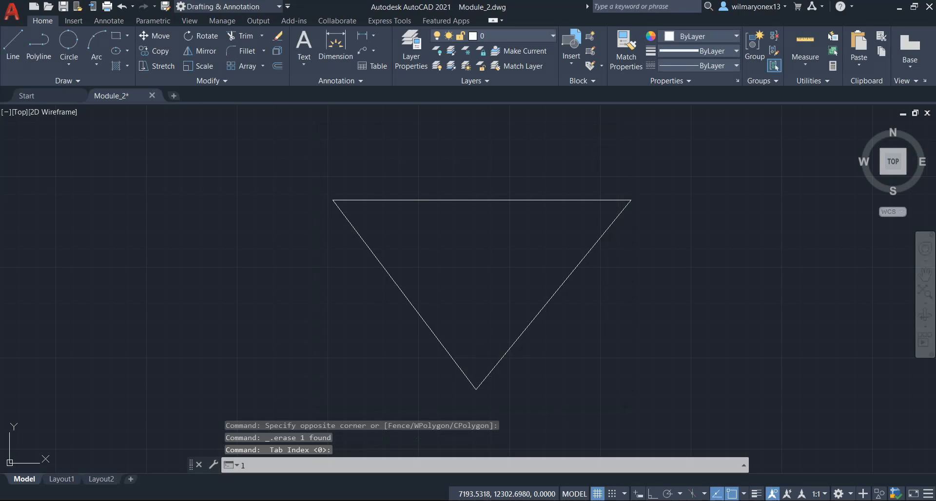
- Draw a line from the triangle's lower vertex perpendicular to its top edge
key(Return)
click(476, 389)
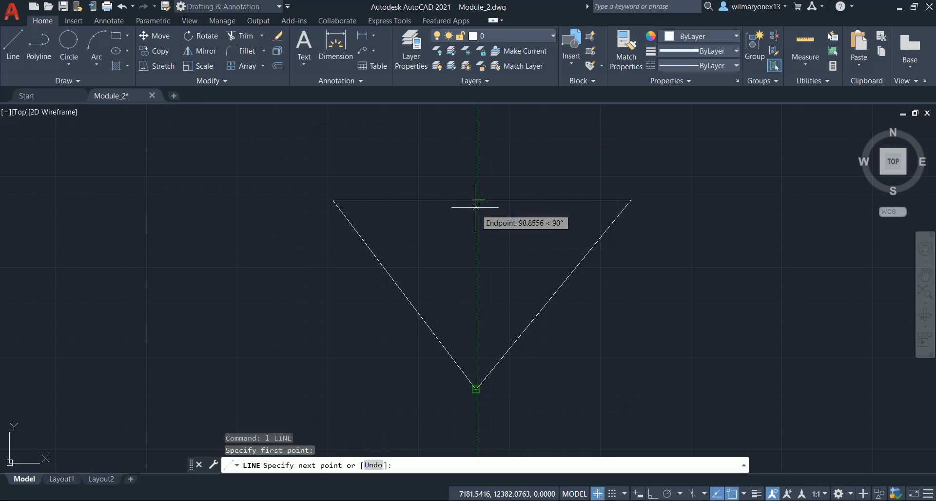
scroll(476, 200, up, 4)
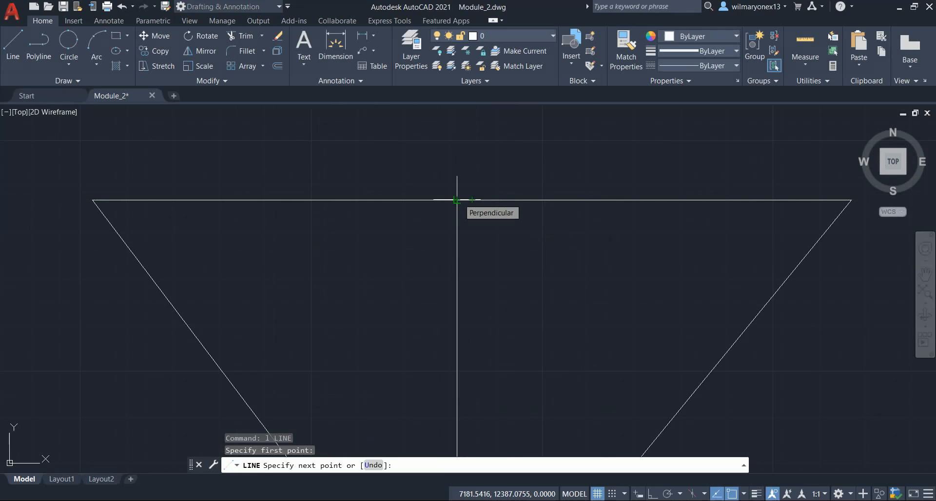
click(457, 200)
key(Return)
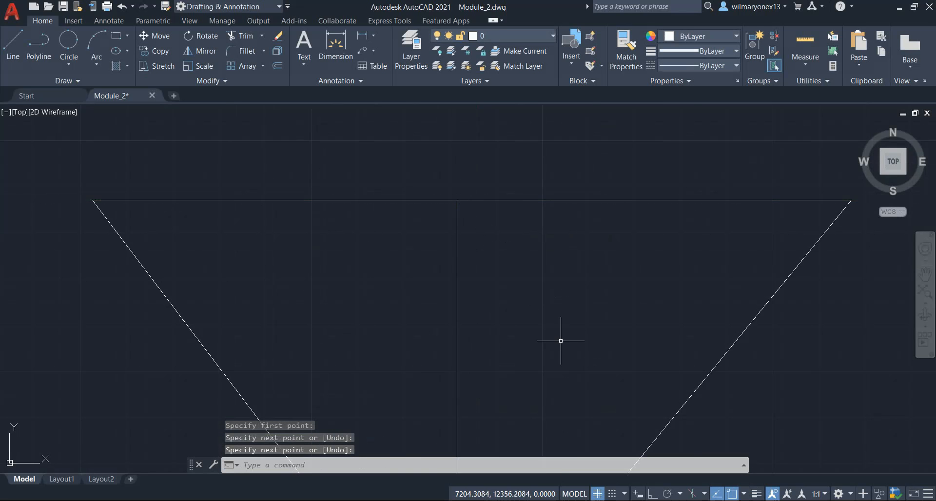
- Check the angle between the top edge and the perpendicular line with an angular dimension preview, without placing the dimension
scroll(560, 336, down, 2)
scroll(519, 298, up, 4)
click(369, 37)
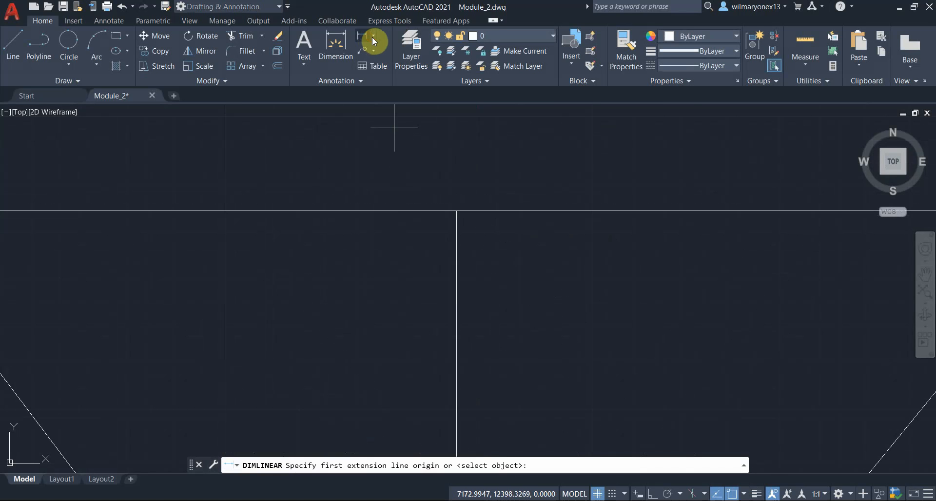
click(373, 46)
click(374, 106)
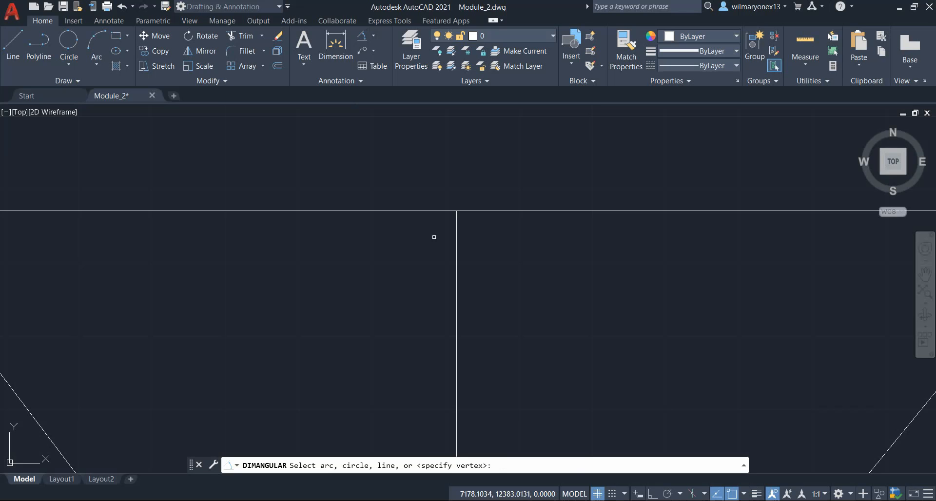
click(444, 211)
click(456, 229)
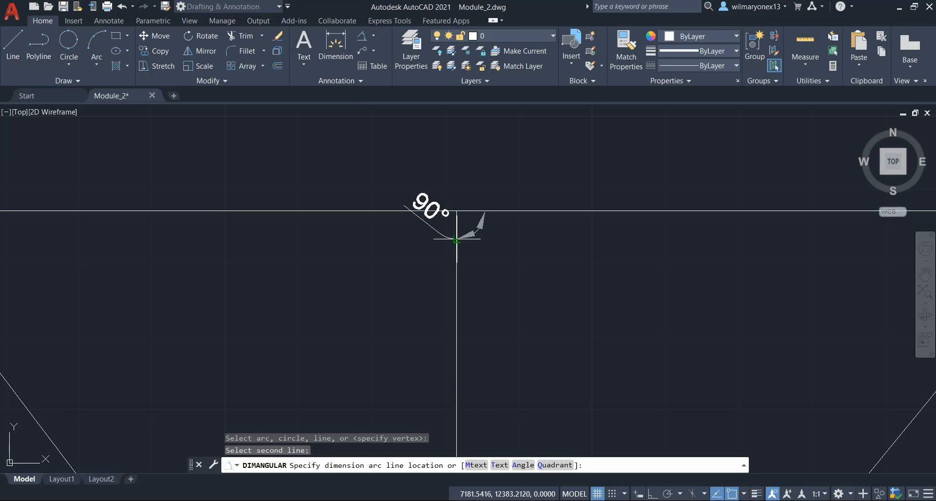
key(Escape)
scroll(448, 248, down, 3)
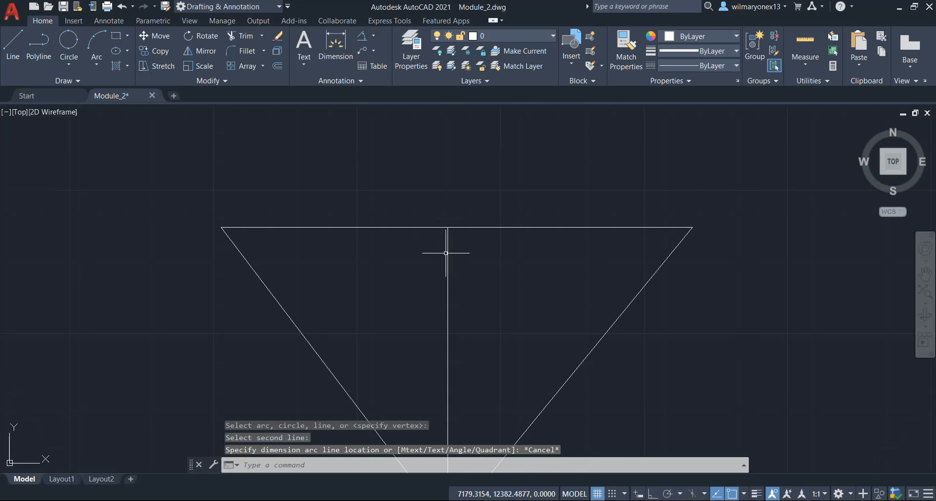
click(444, 288)
click(411, 245)
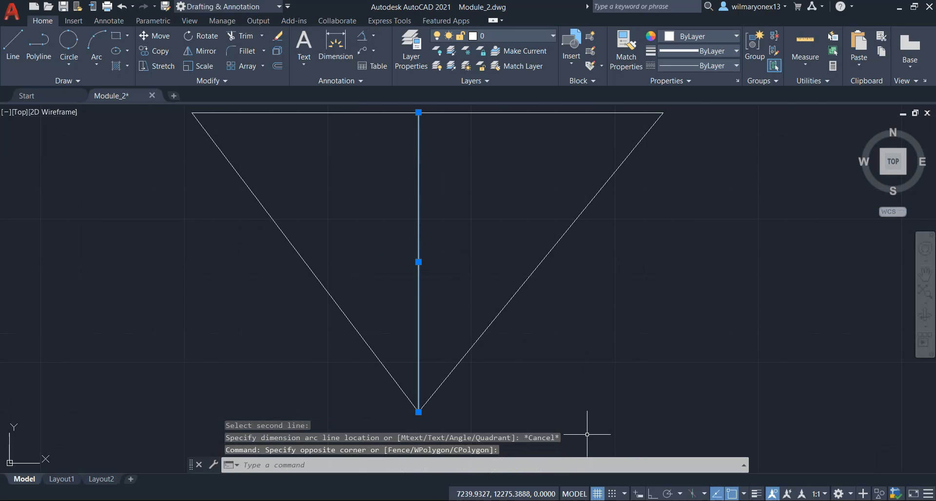
key(Escape)
- Replace the Perpendicular and Midpoint object snap modes with Center and Geometric Center, keeping Endpoint active
click(643, 495)
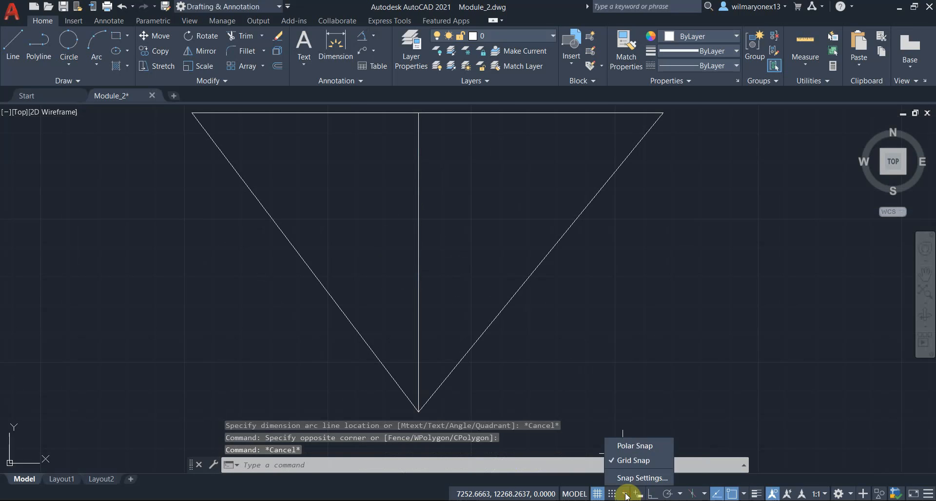
click(642, 478)
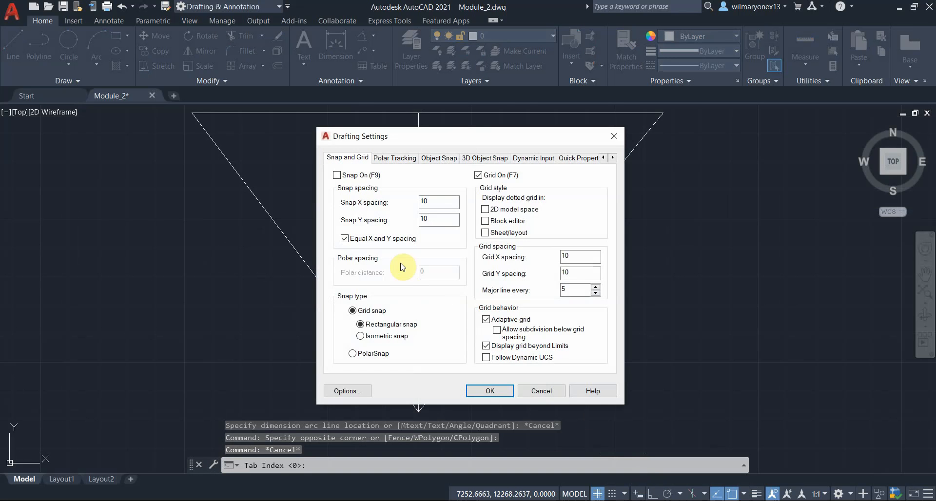
click(449, 158)
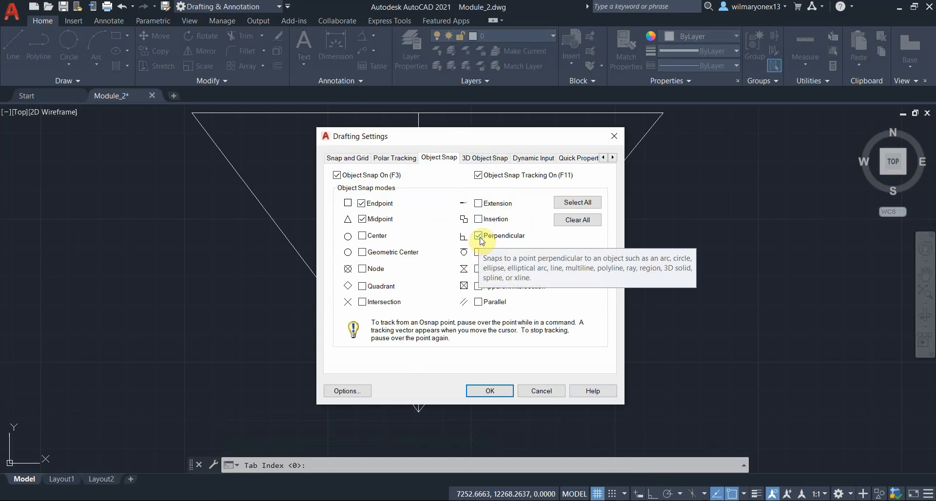
click(482, 159)
click(440, 158)
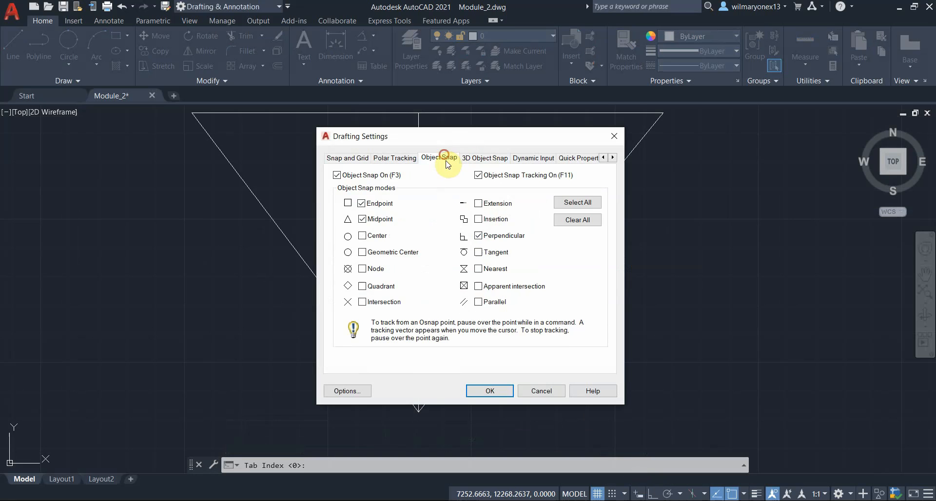
click(479, 235)
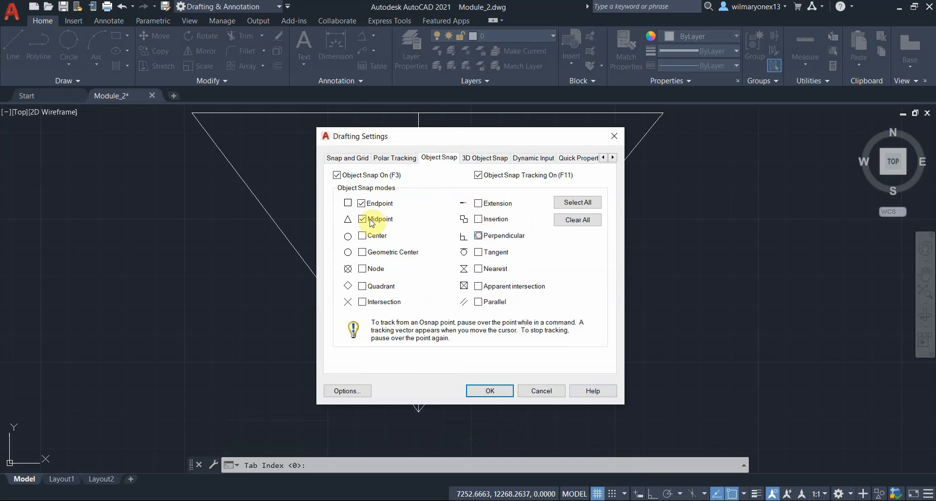
click(362, 236)
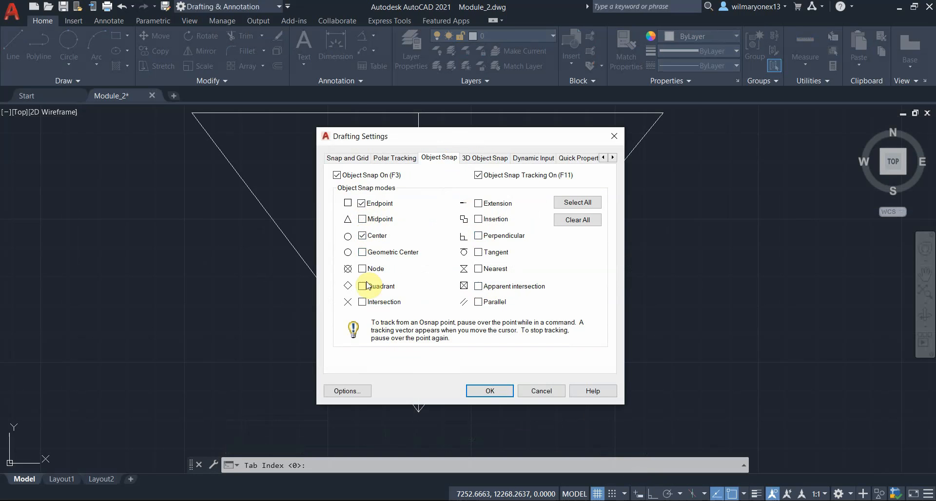
click(489, 391)
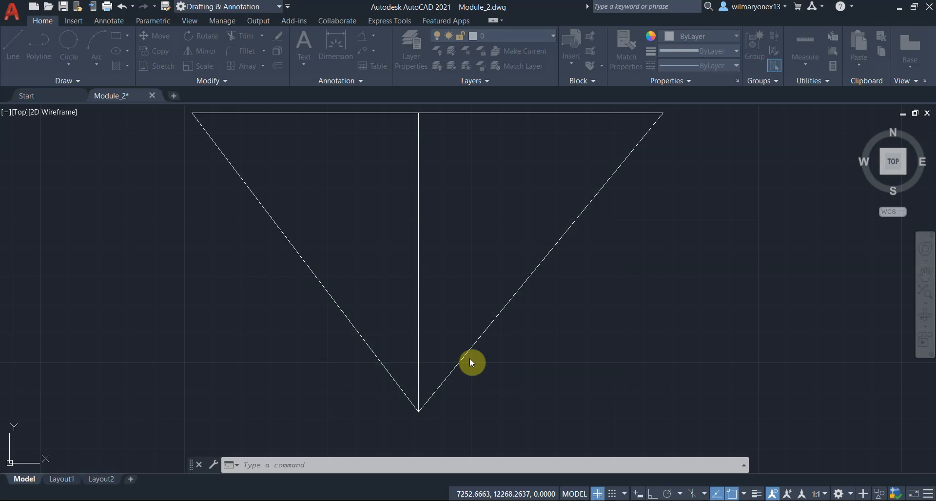
middle_drag(665, 285, 546, 322)
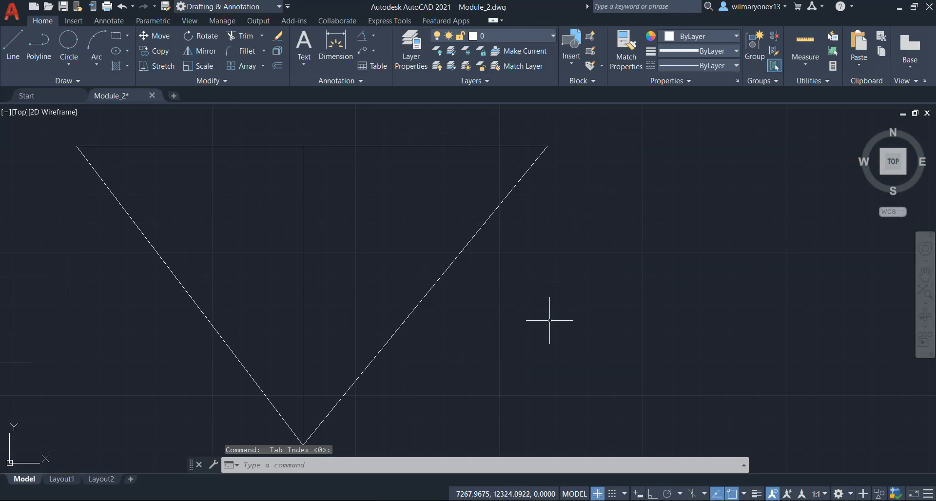
text(c)
key(Return)
scroll(547, 267, down, 8)
middle_drag(711, 317, 556, 304)
key(Escape)
- Draw a line from a free point to the right of the outer red circle to the shared center of the two red circles
middle_drag(415, 349, 558, 285)
scroll(469, 293, up, 6)
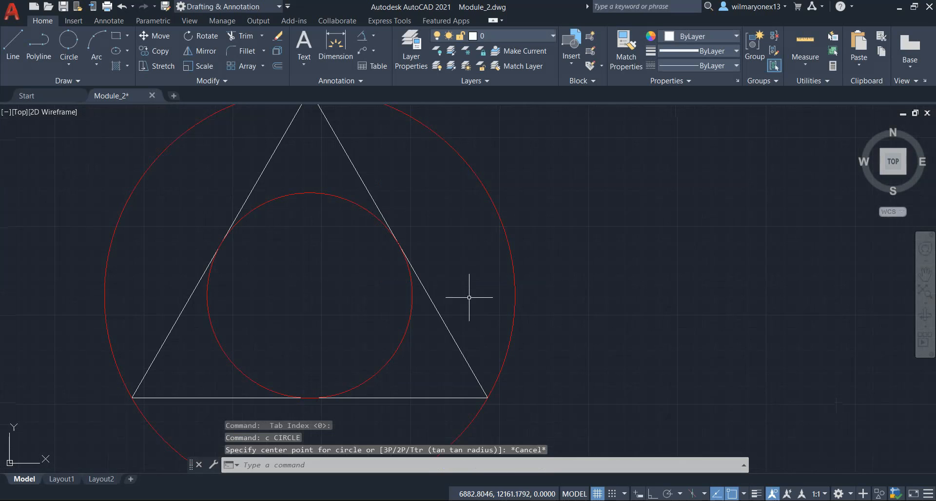
click(730, 180)
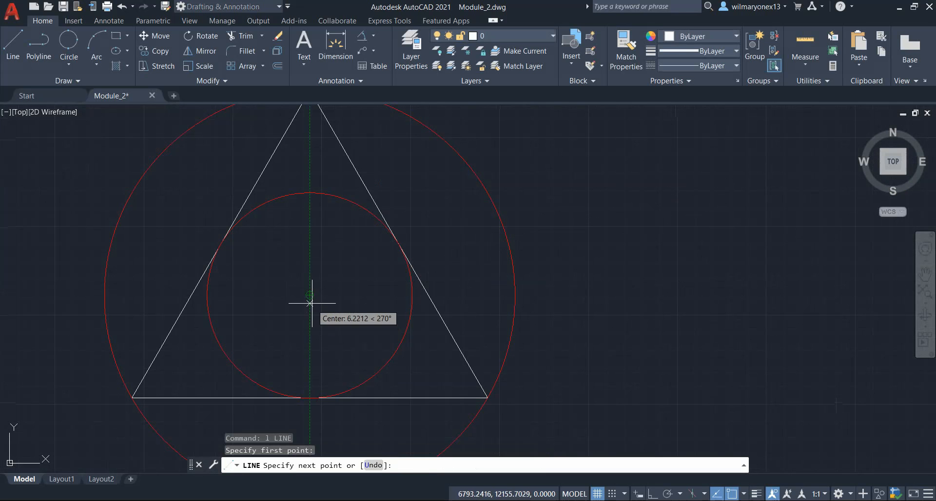
click(309, 294)
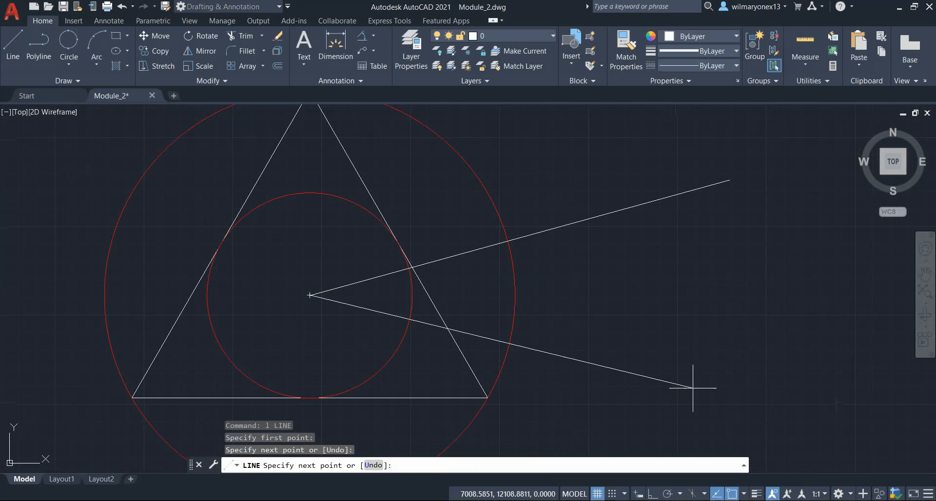
key(Return)
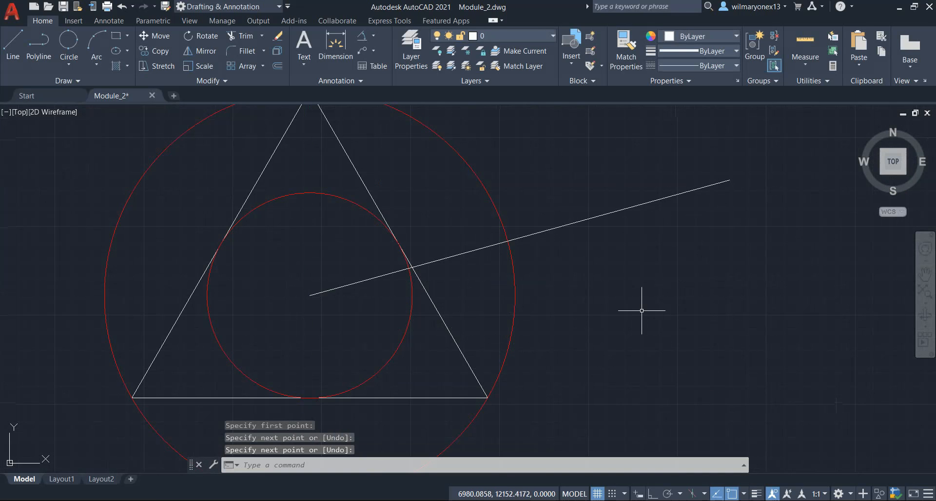
- Try to draw a line from a free point outside the outer red circle to its upper-right arc
scroll(560, 288, down, 4)
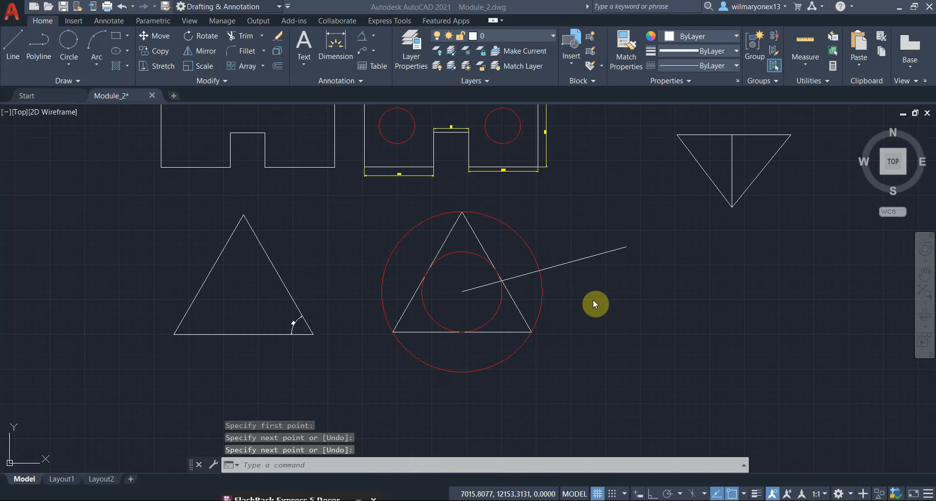
scroll(577, 262, up, 5)
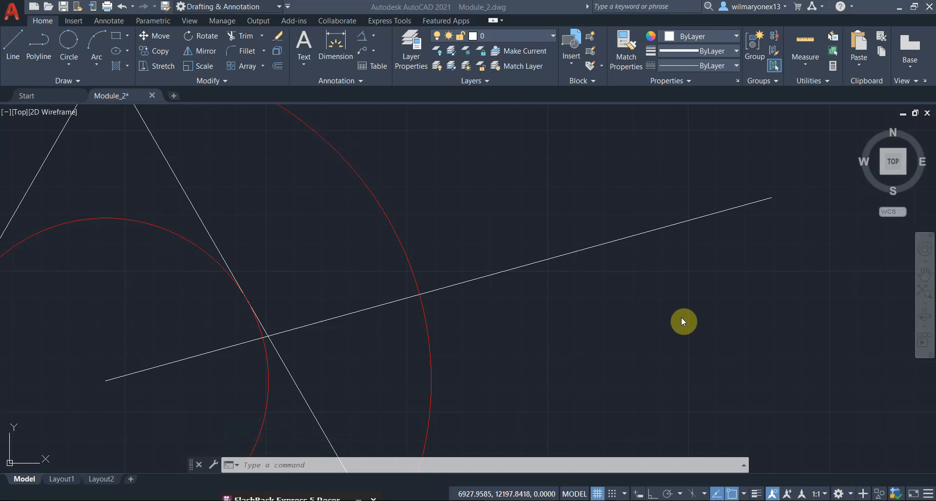
text(l)
key(Return)
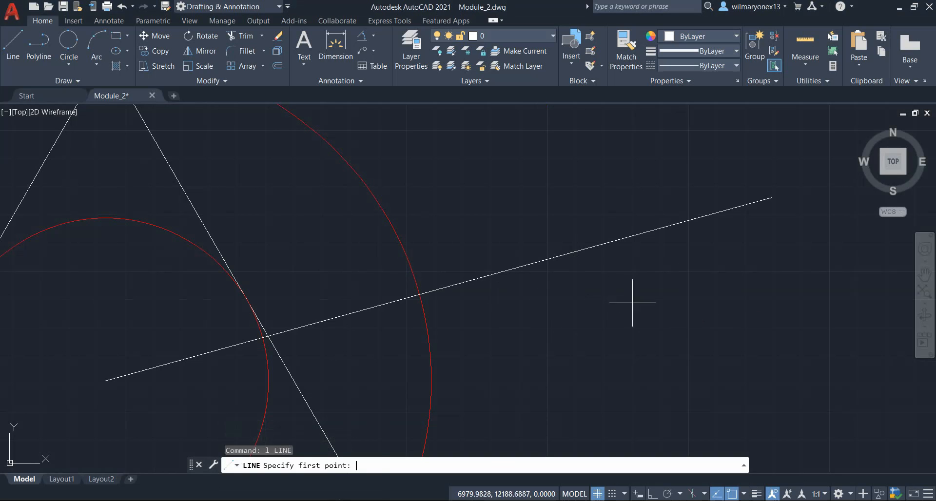
click(648, 314)
scroll(502, 261, down, 3)
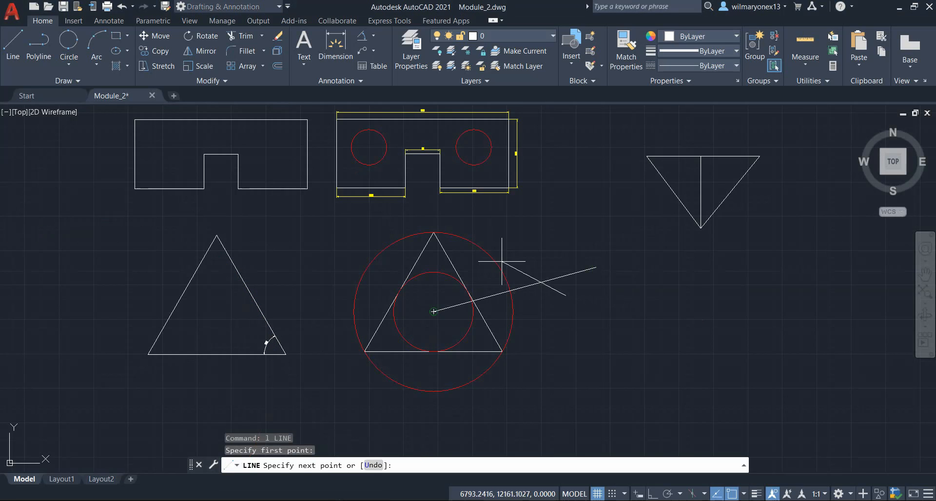
scroll(483, 251, up, 3)
scroll(435, 251, up, 2)
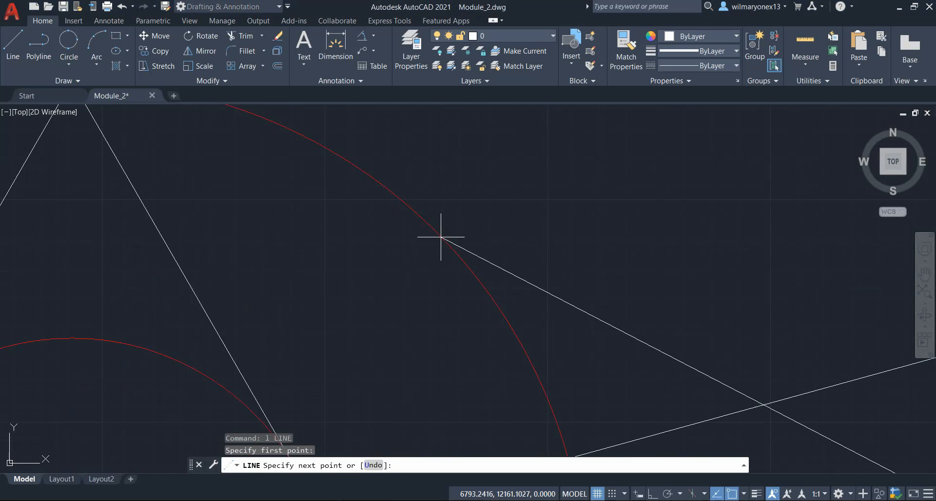
scroll(442, 239, up, 2)
scroll(443, 246, down, 5)
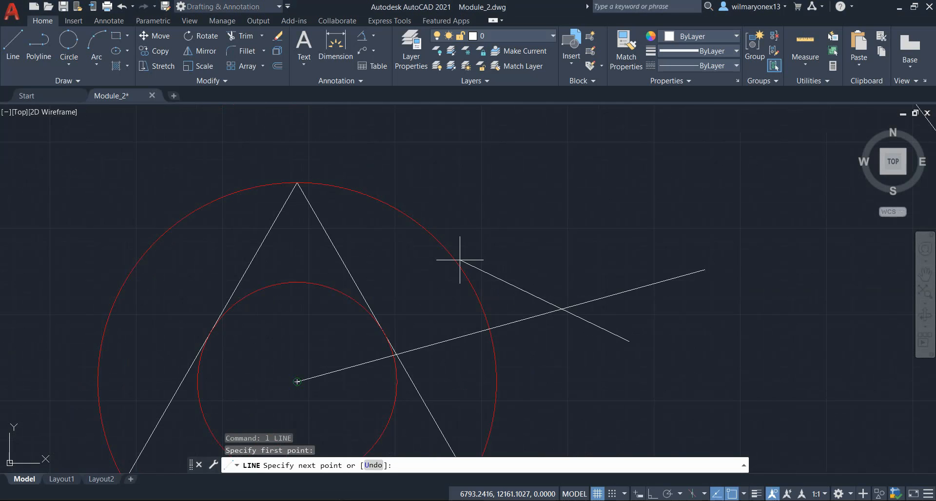
key(Escape)
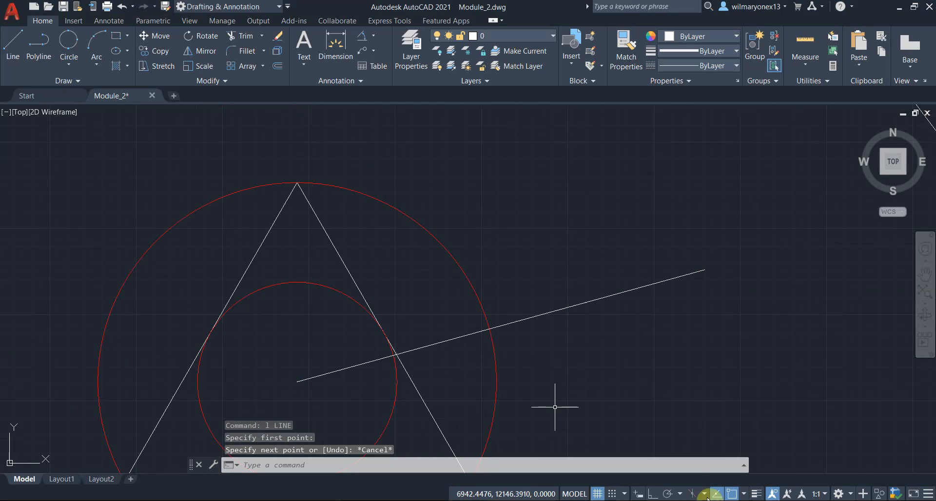
- Add the Tangent mode to the active object snaps
click(624, 494)
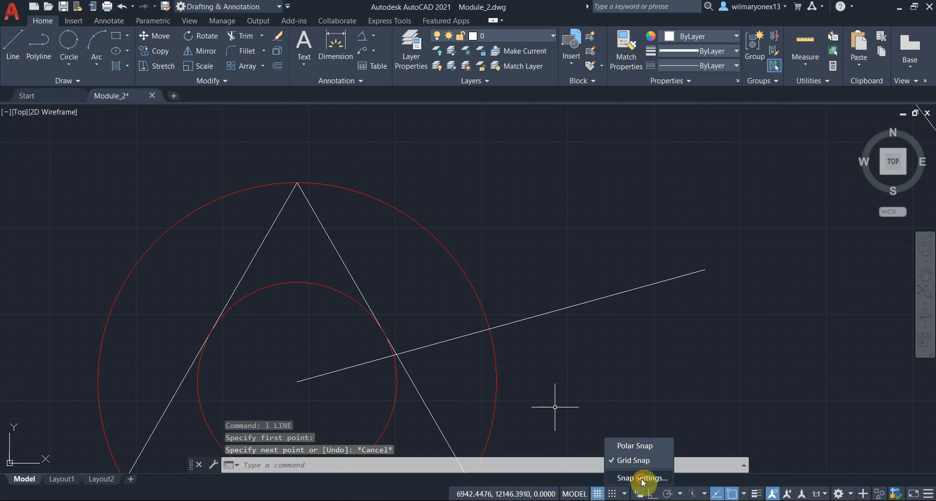
click(642, 479)
click(439, 158)
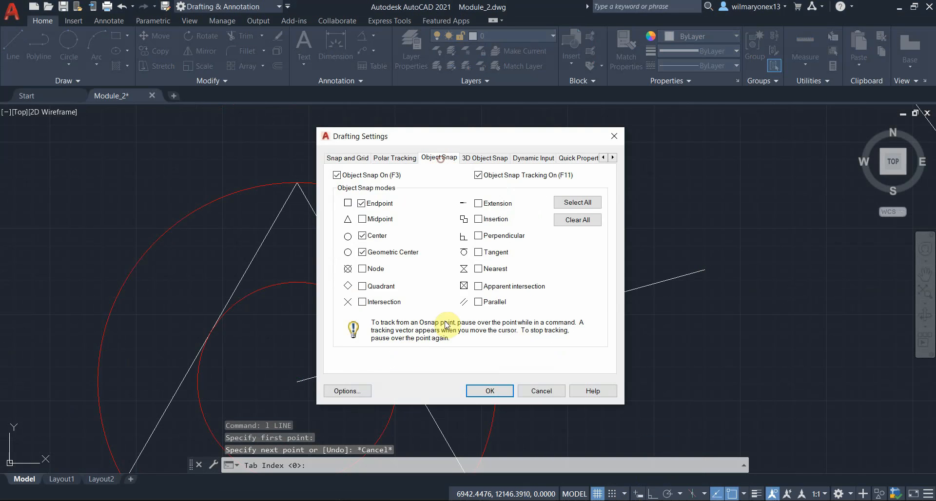
click(479, 254)
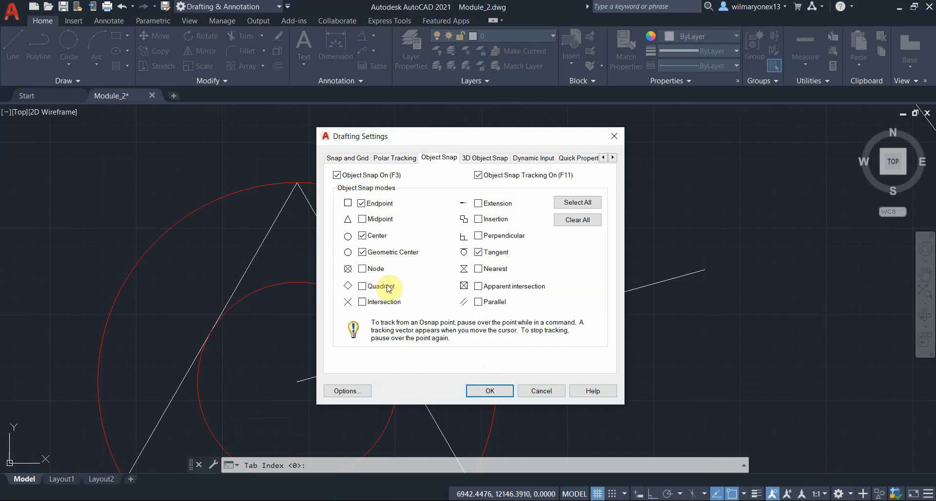
click(482, 393)
- Draw a line from the outer endpoint of the center line to the tangent point on the outer red circle's upper arc
text(l)
key(Return)
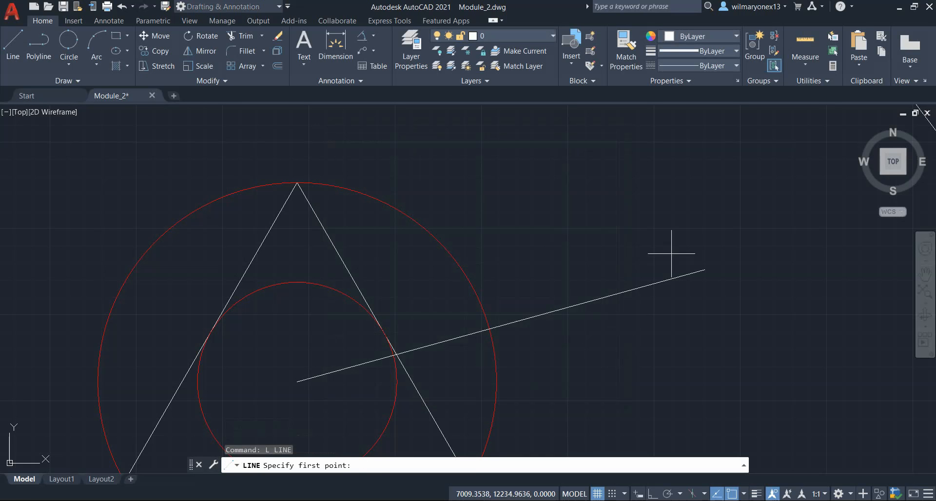
click(705, 269)
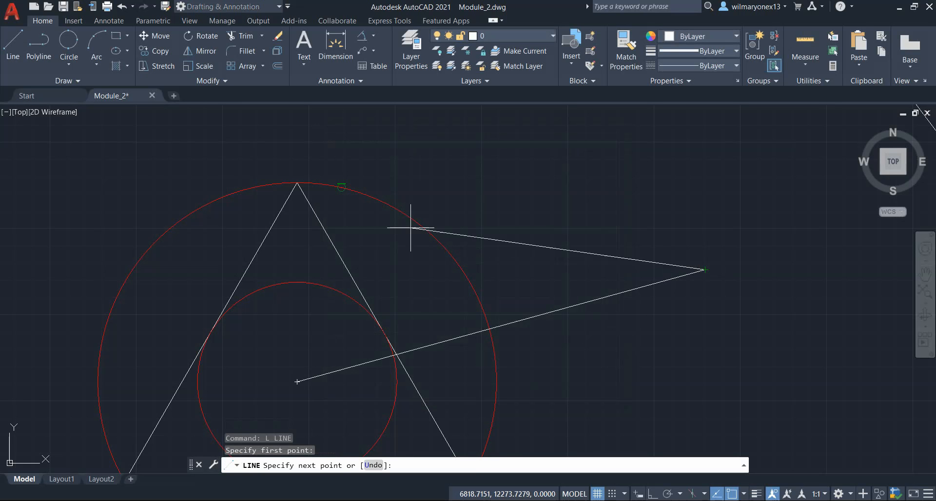
click(342, 187)
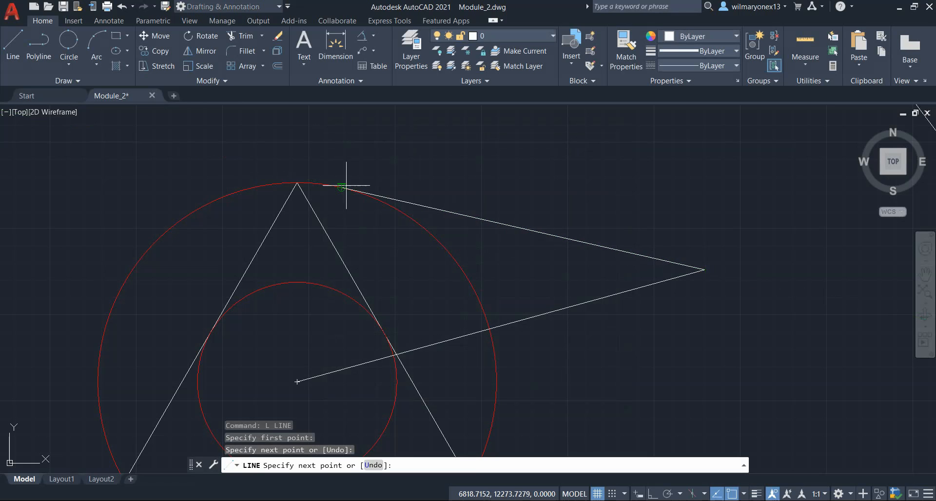
key(Return)
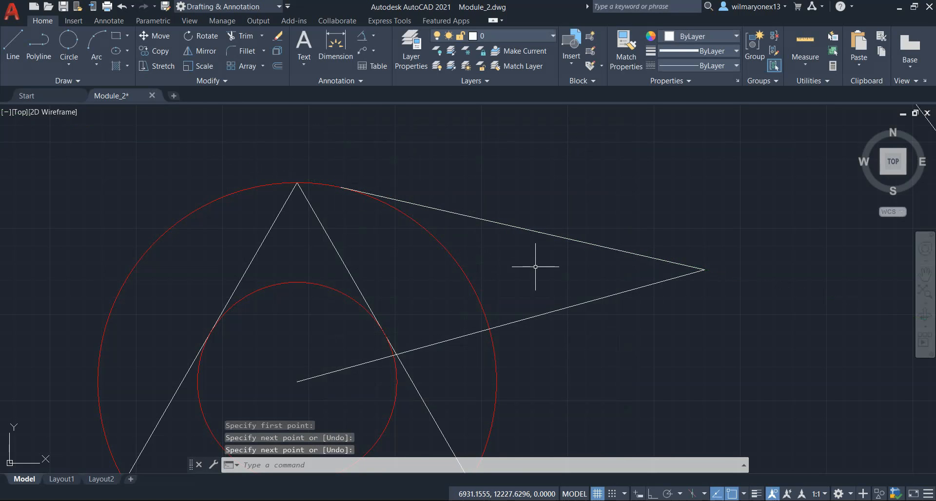
- Add the Midpoint and Intersection modes to the active object snaps
scroll(566, 299, down, 7)
middle_drag(696, 271, 468, 265)
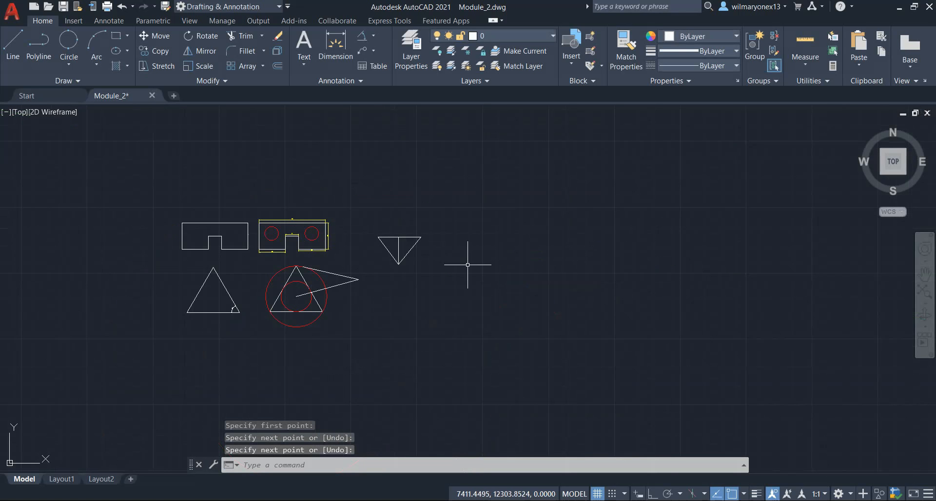
click(625, 494)
click(625, 480)
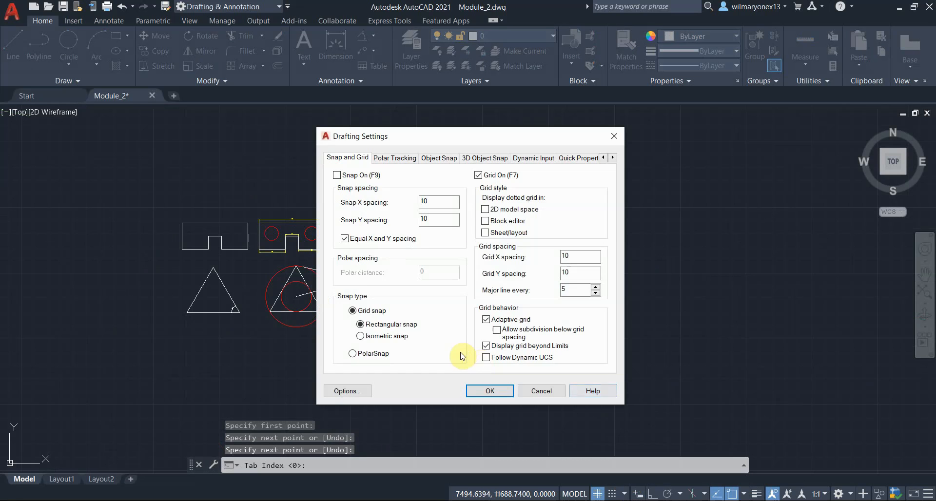
click(441, 157)
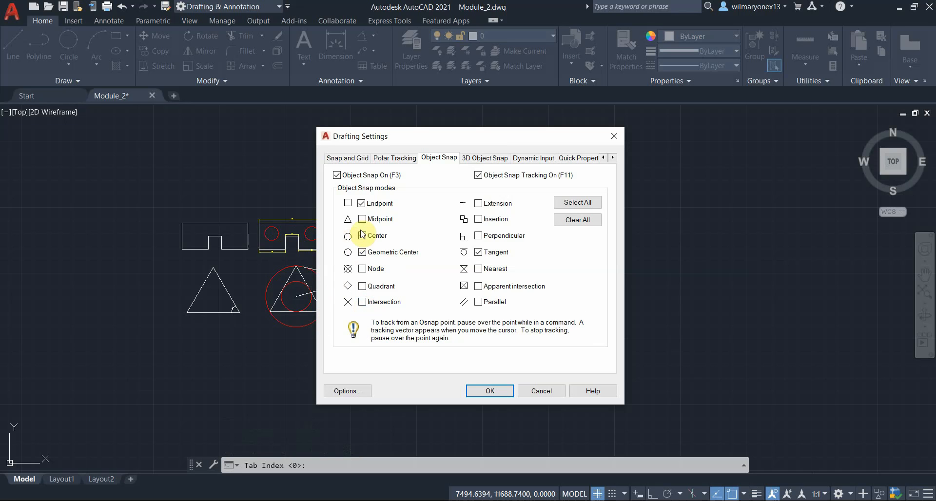
click(379, 223)
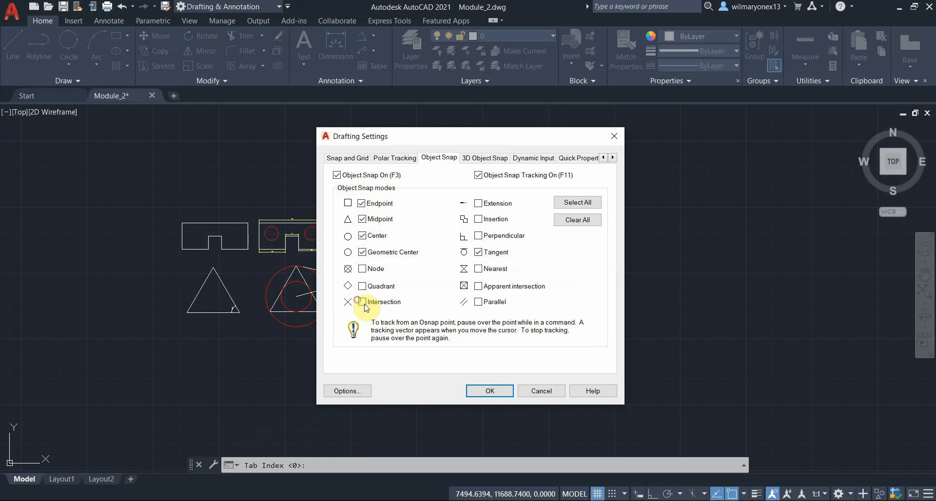
click(488, 390)
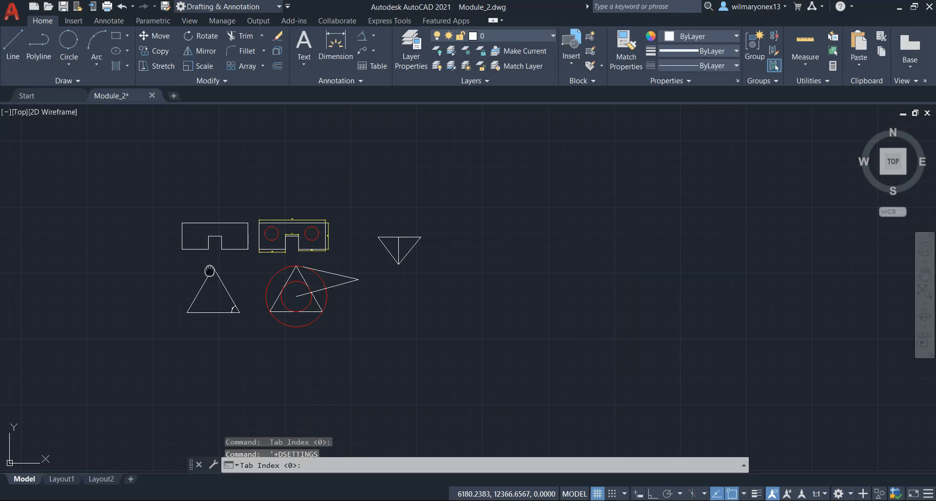
- Dismiss the reopened drafting settings and draw a freehand rectangle in the empty area left of the triangle with the angle dimension
scroll(291, 278, up, 10)
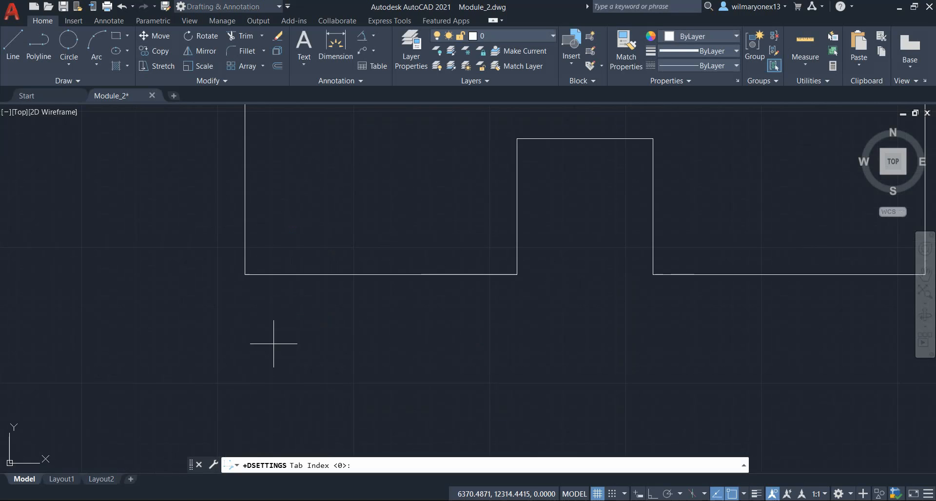
scroll(276, 344, down, 5)
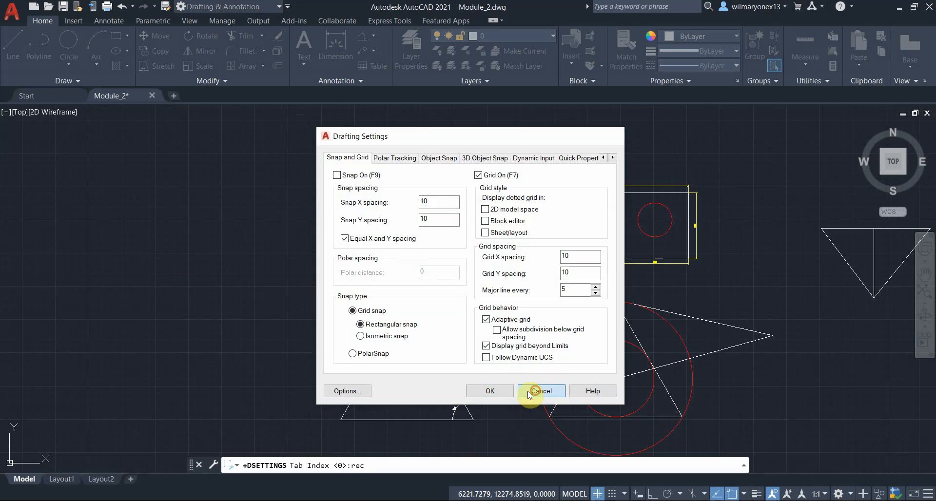
click(529, 393)
text(rec)
key(Return)
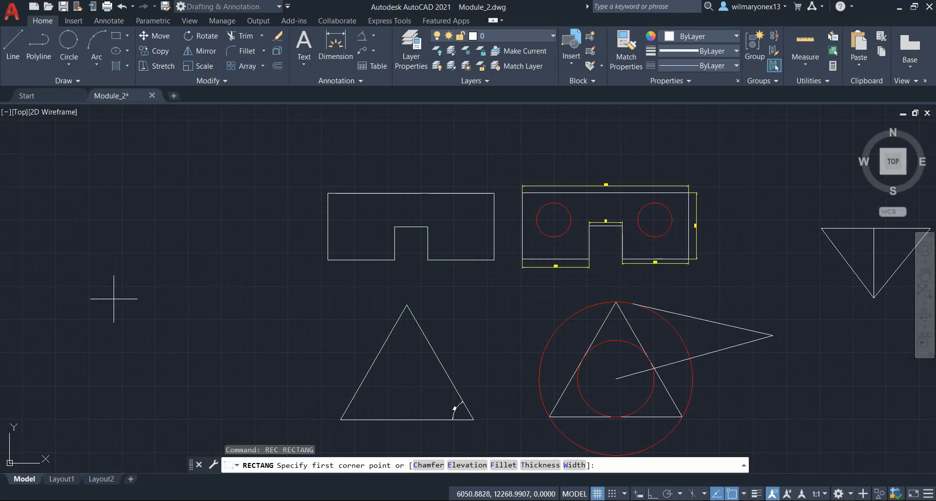
click(112, 298)
click(201, 354)
key(Return)
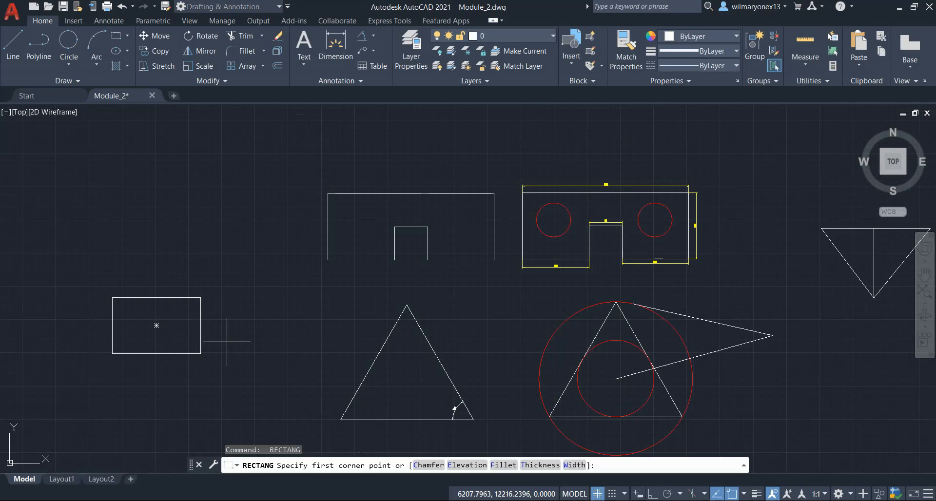
key(Escape)
- Move the new rectangle by its upper-right corner onto the lower-left corner of the undimensioned notched shape
click(243, 378)
click(91, 279)
text(m)
key(Return)
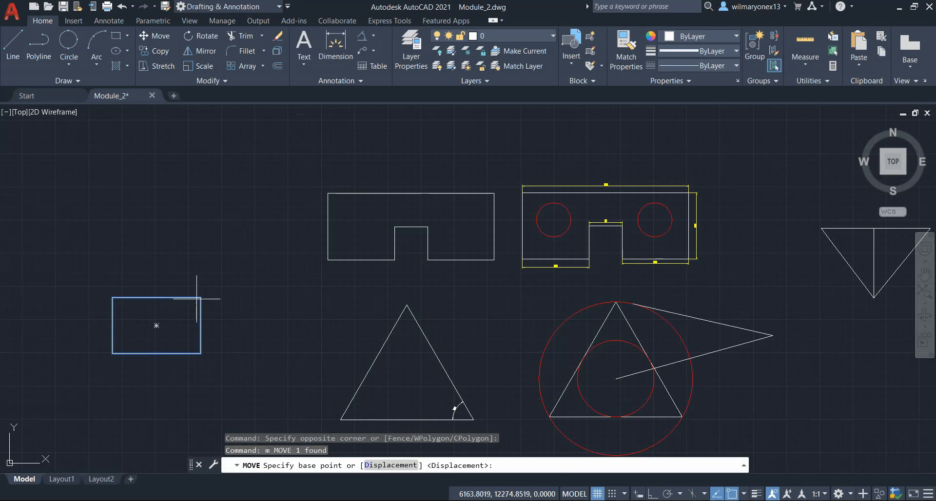
click(200, 298)
scroll(299, 252, up, 6)
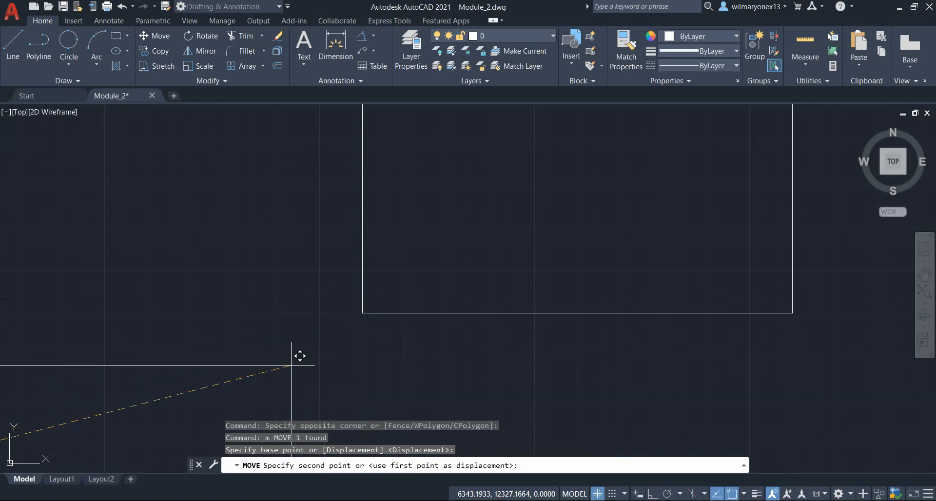
click(362, 313)
scroll(365, 310, down, 5)
scroll(380, 376, up, 3)
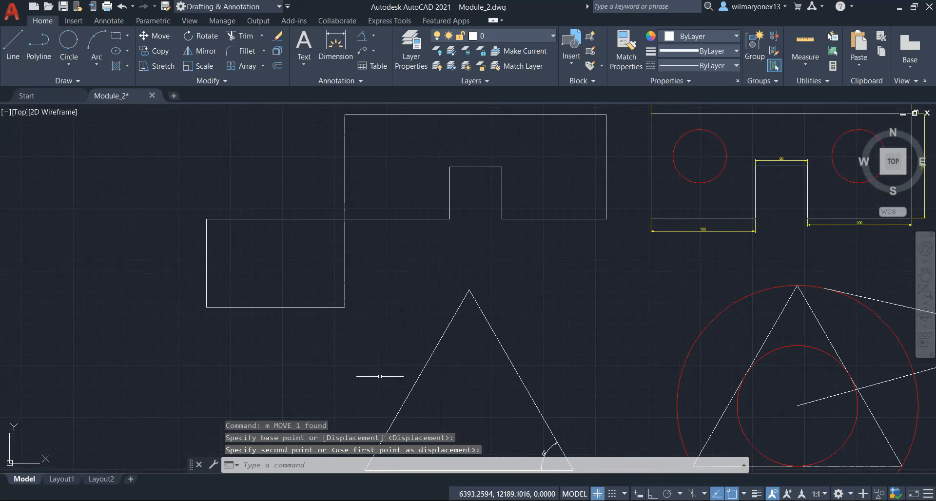
- Select the moved rectangle and inspect how its corner meets the notched shape
click(388, 317)
click(125, 249)
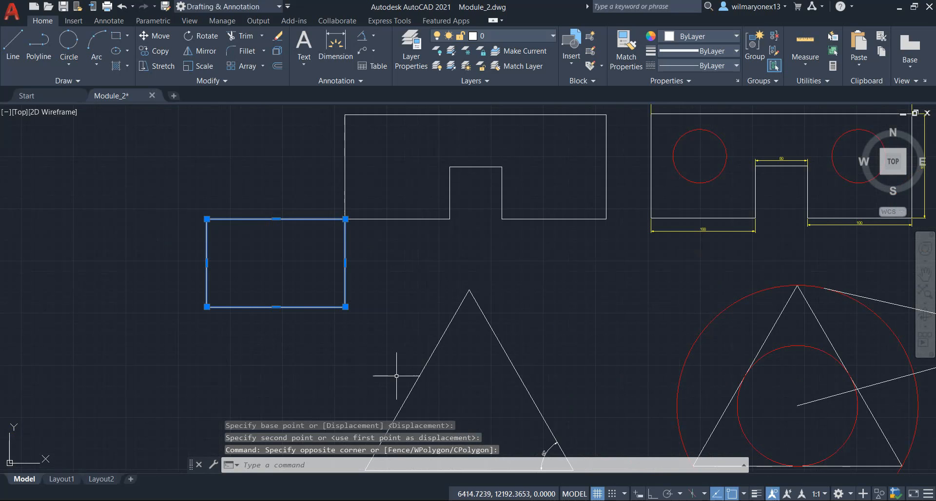
scroll(366, 234, up, 4)
scroll(364, 240, down, 6)
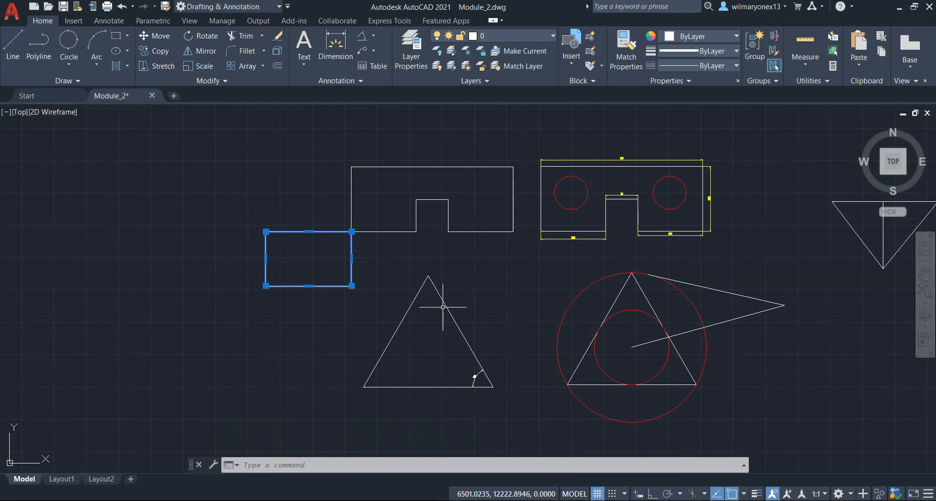
- Review the 3D Object Snap modes and the 2D Object Snap modes in the drafting settings
click(624, 494)
click(640, 478)
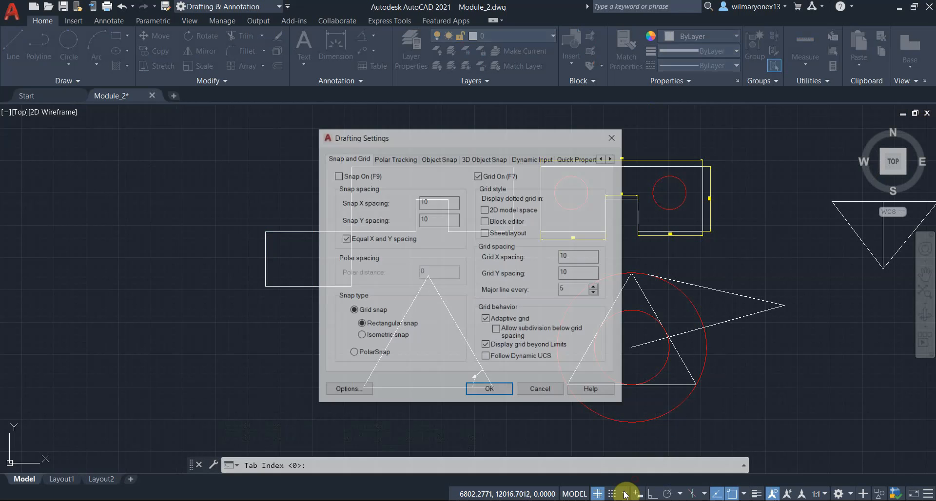
click(481, 158)
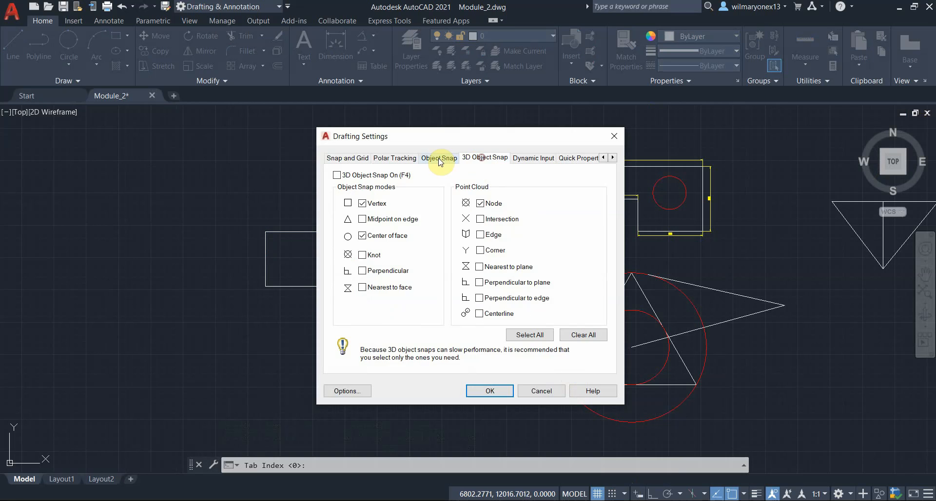
click(439, 158)
click(475, 158)
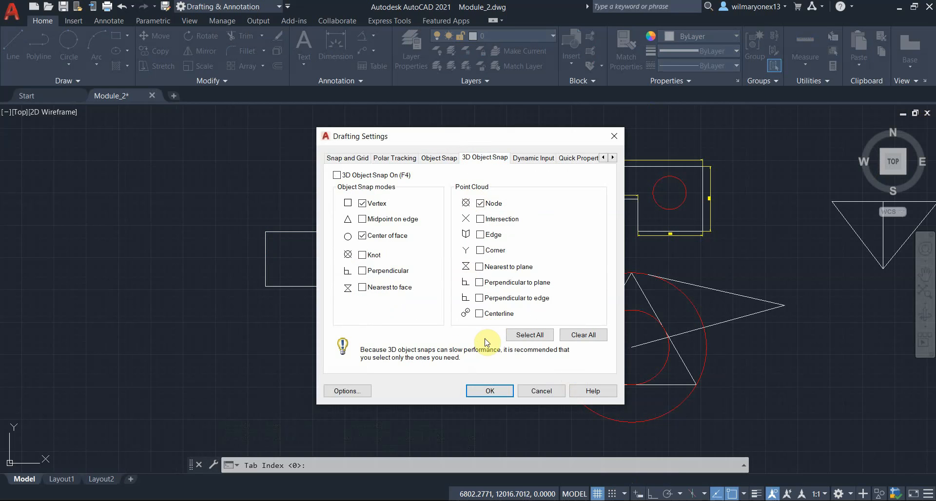
click(437, 160)
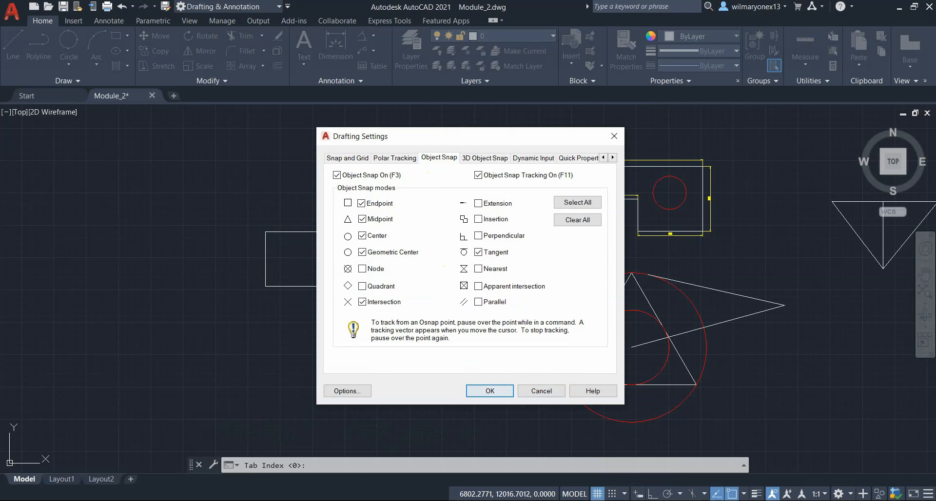
click(323, 500)
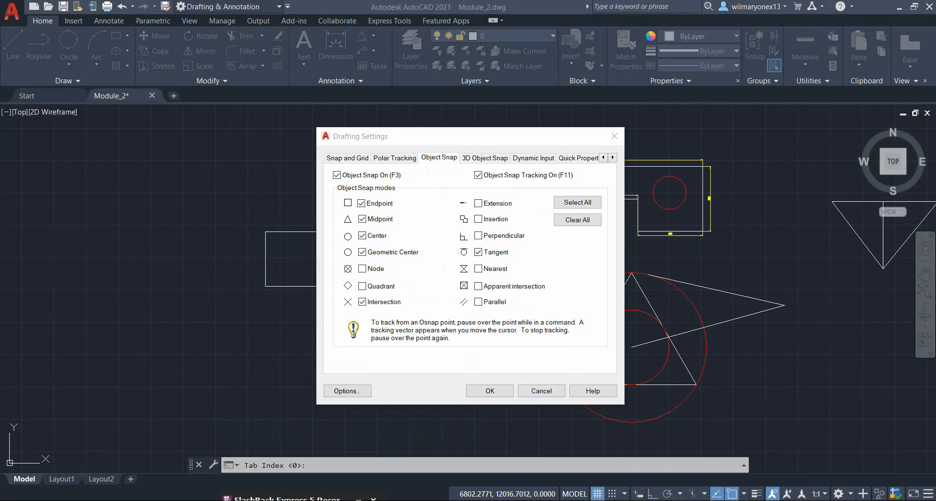